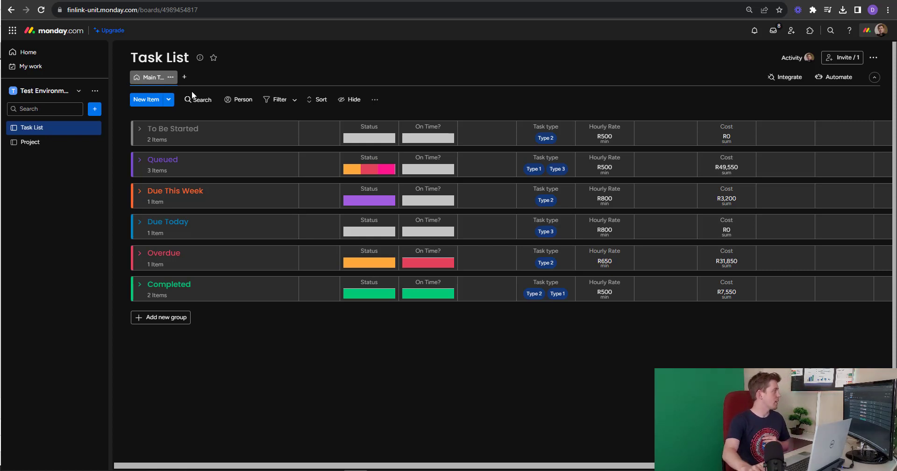
- Add a table view to the Task List board and name it as the team member's tasks
click(187, 80)
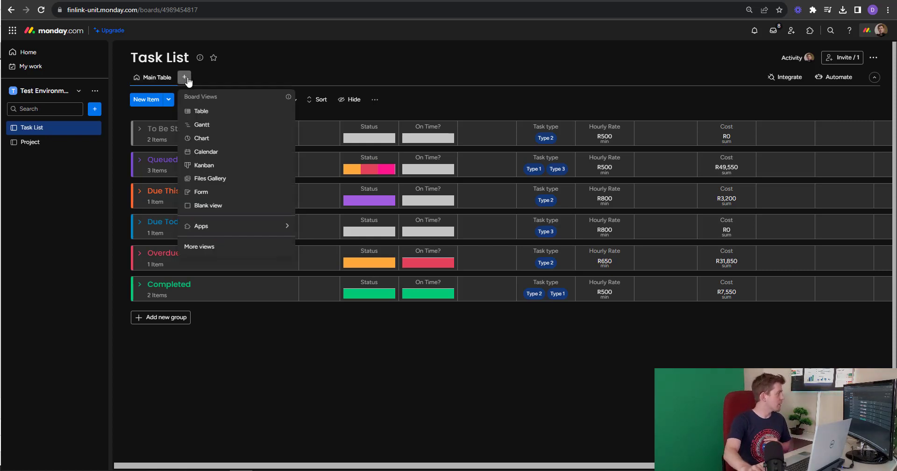
click(208, 113)
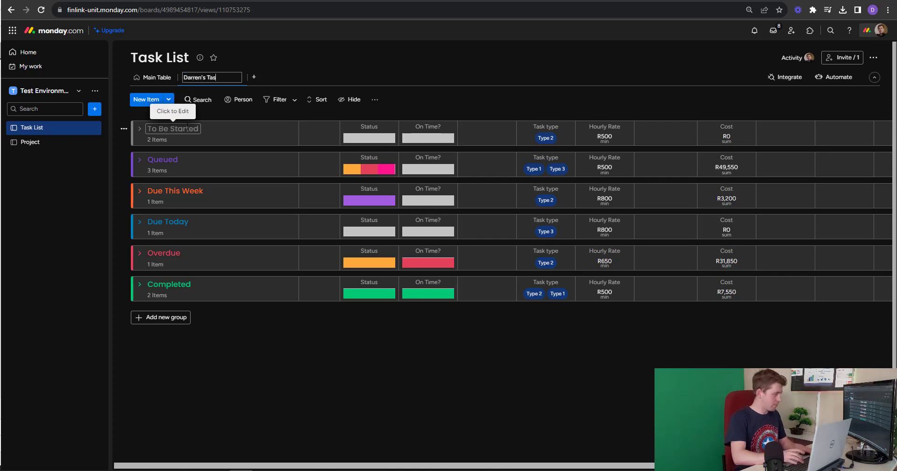
key(Return)
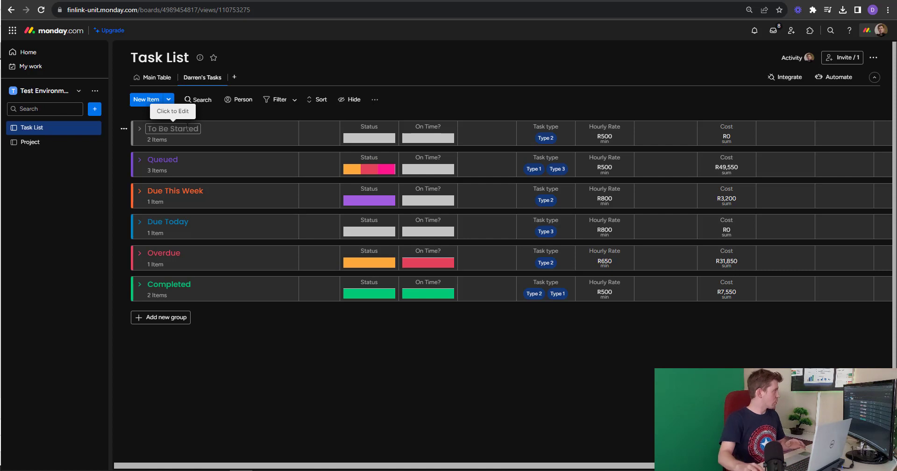
- Look through the tasks in the To Be Started and Queued groups, leaving only To Be Started expanded
click(140, 130)
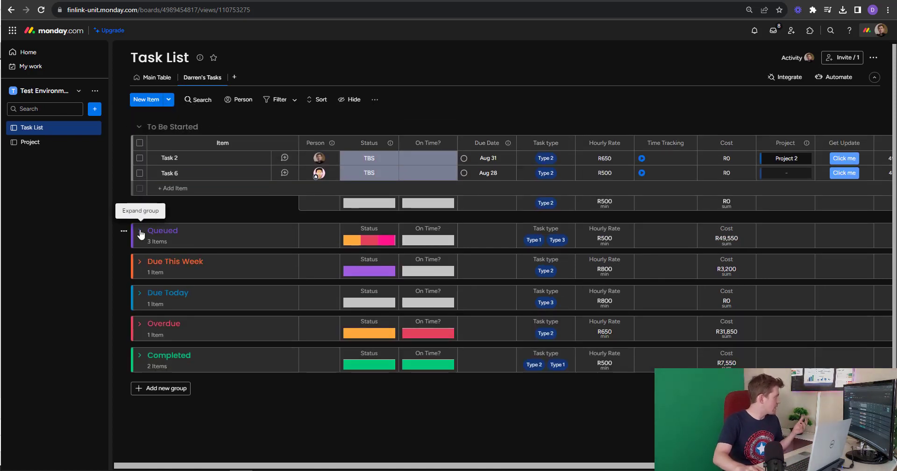
click(139, 232)
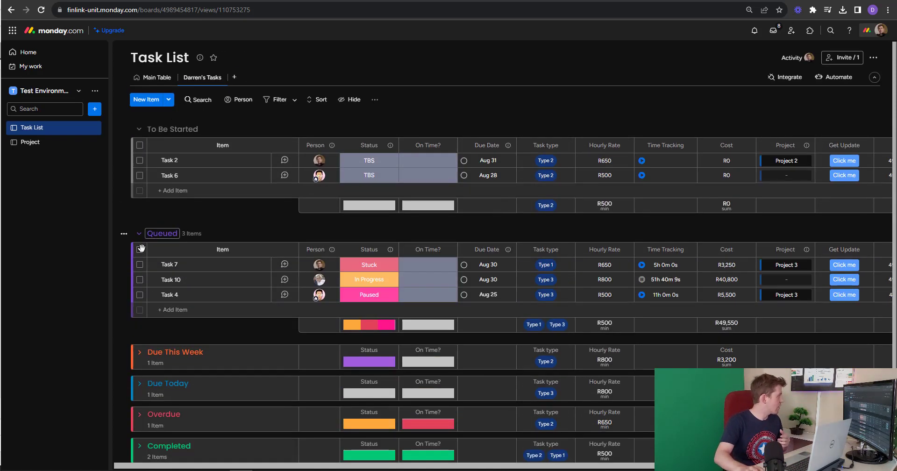
click(138, 235)
click(139, 129)
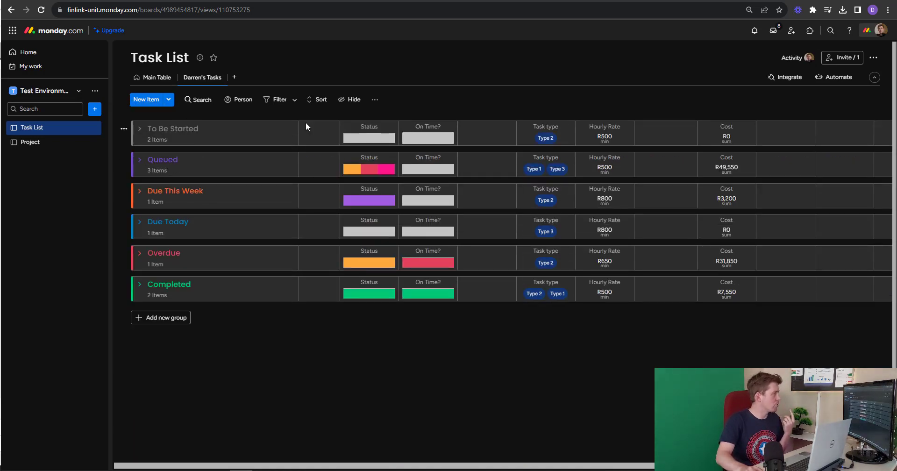
click(140, 129)
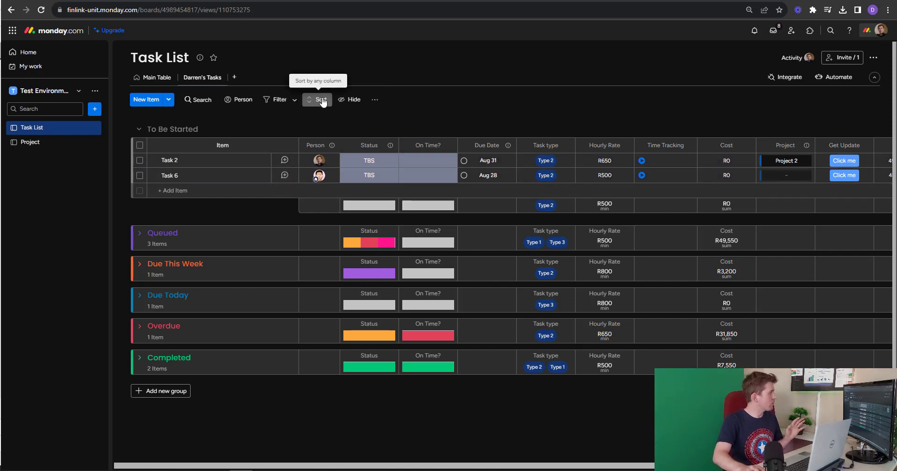
click(374, 100)
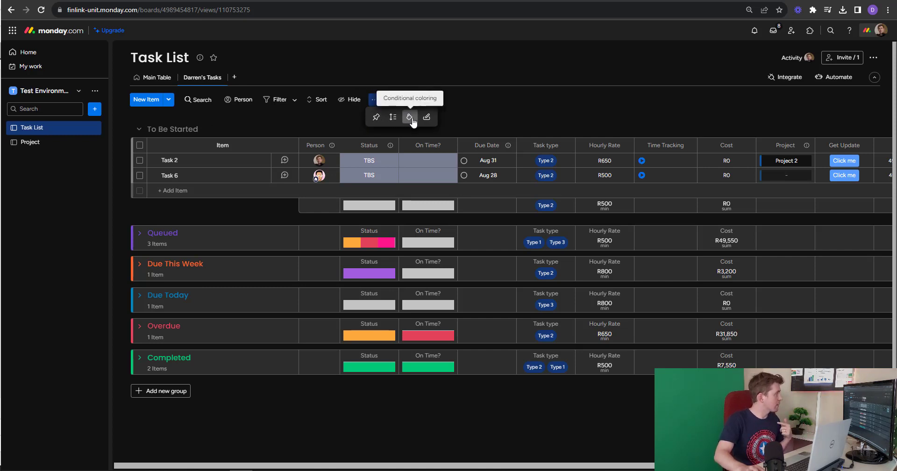
click(447, 114)
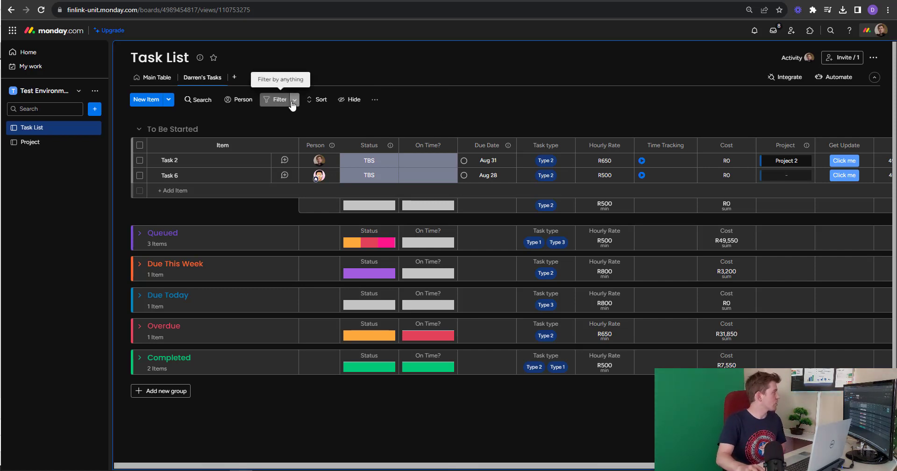
- Filter the new view to items where Person is the view's team member, and save the filter to the view
click(276, 99)
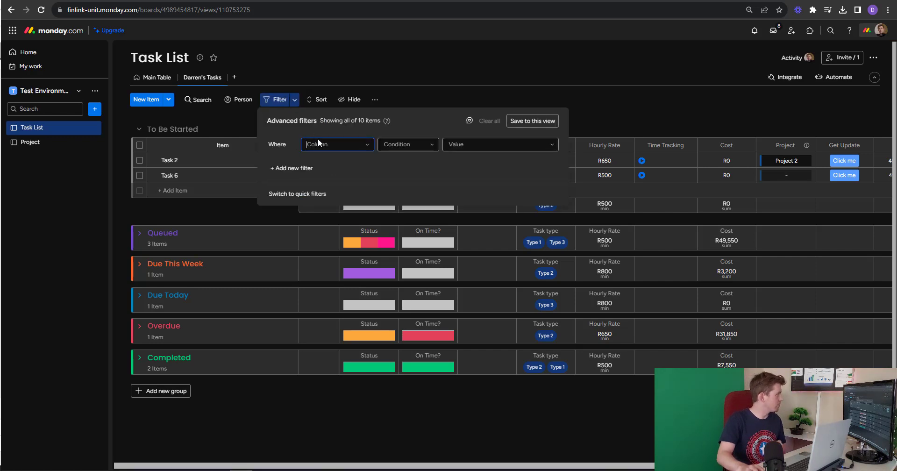
click(318, 142)
click(315, 207)
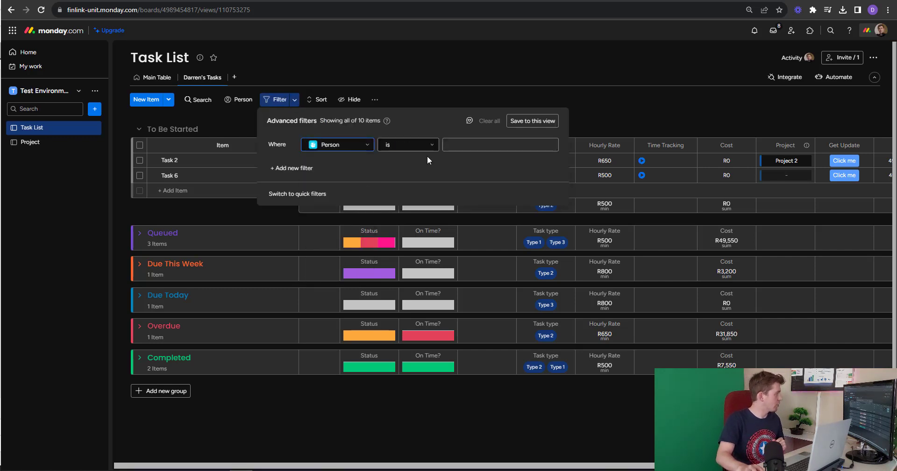
click(490, 145)
click(486, 178)
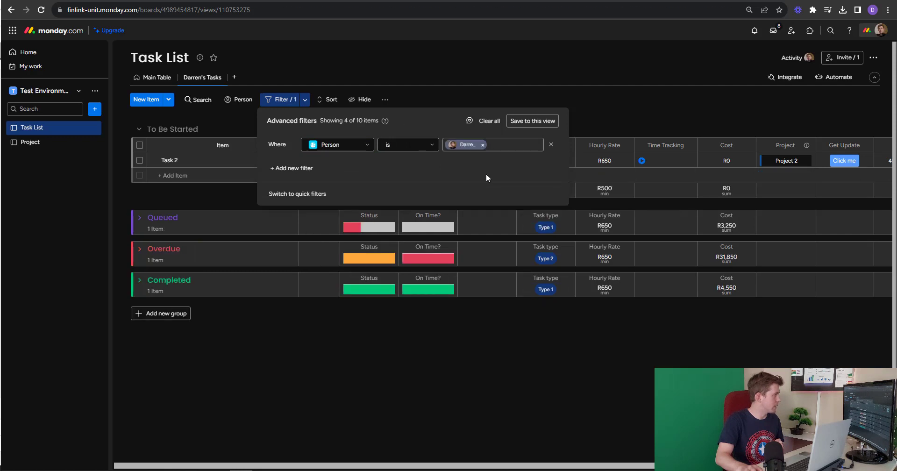
click(537, 120)
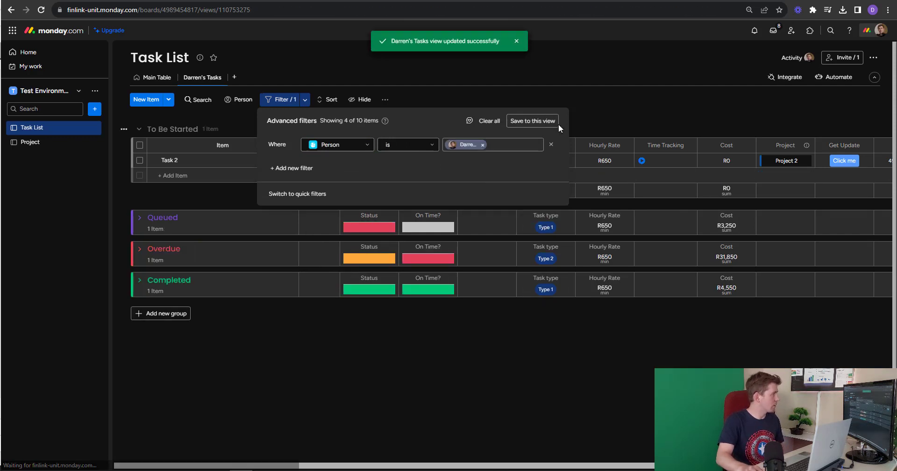
click(251, 61)
- Compare the Main Table with the team member's view, and sort that view by Due Date, saving the sort to it
click(154, 78)
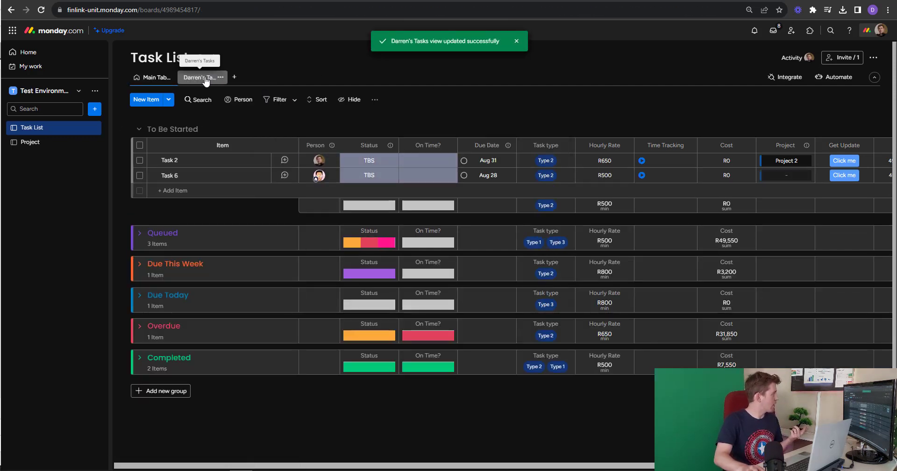
click(204, 78)
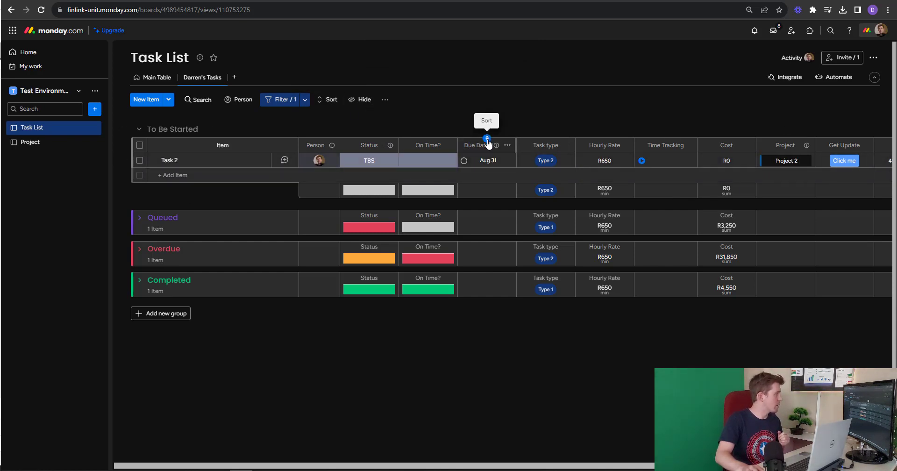
click(487, 139)
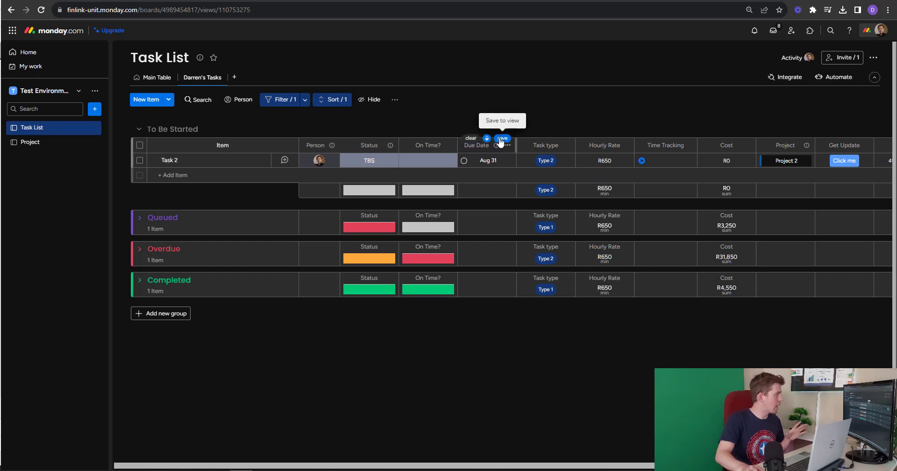
click(501, 139)
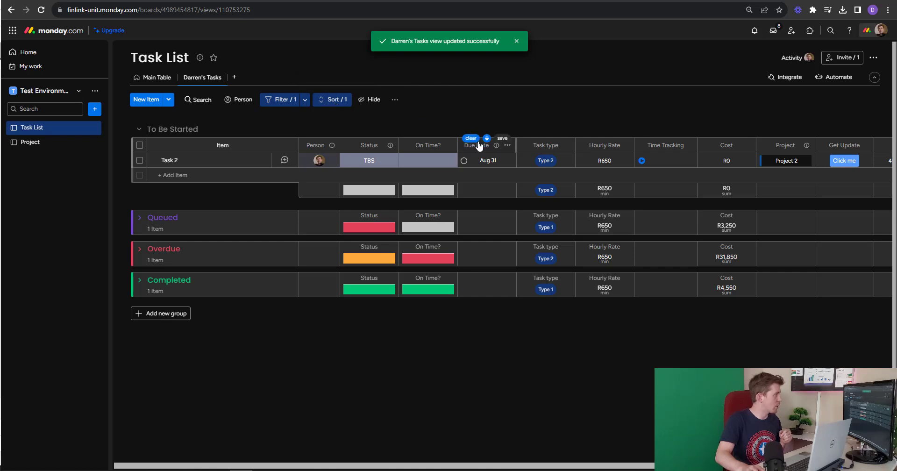
- Display only the Person, Status, Due Date, Task type and Time Tracking columns, and save this selection to the view
click(373, 100)
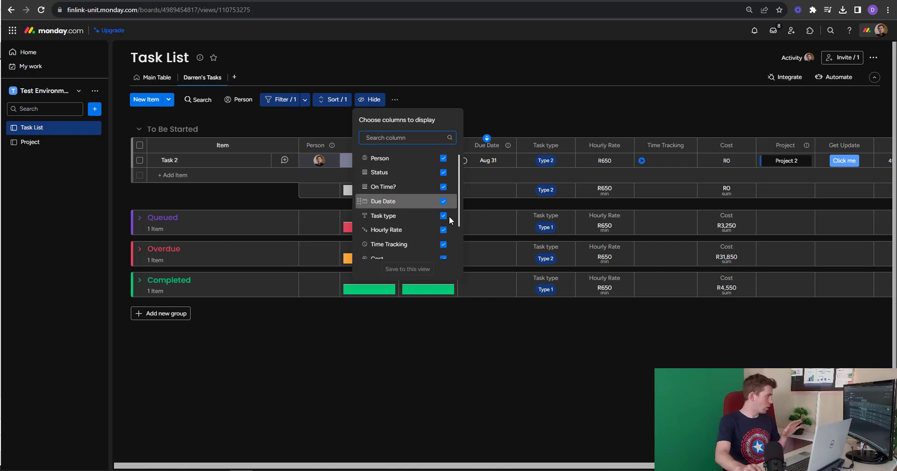
scroll(444, 234, down, 2)
scroll(444, 253, up, 2)
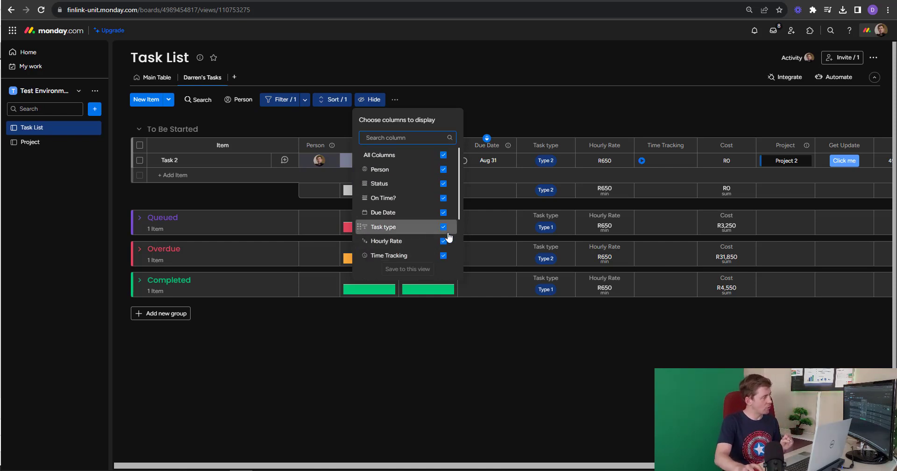
click(443, 155)
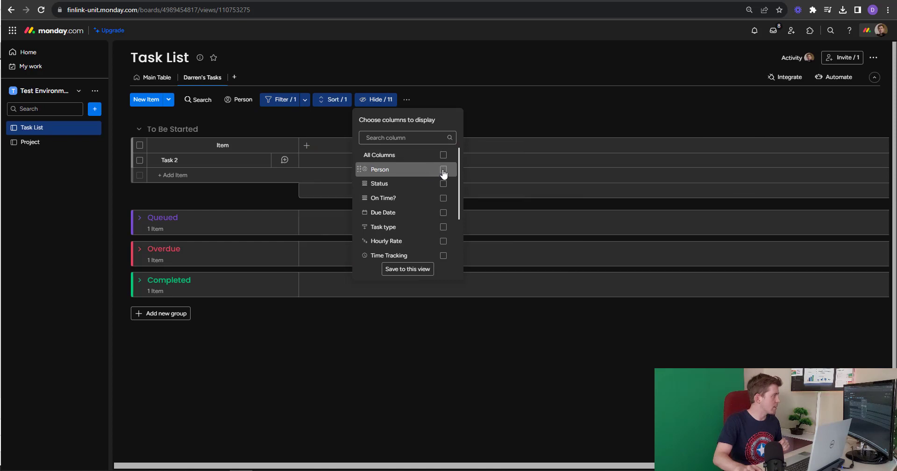
click(443, 169)
click(444, 183)
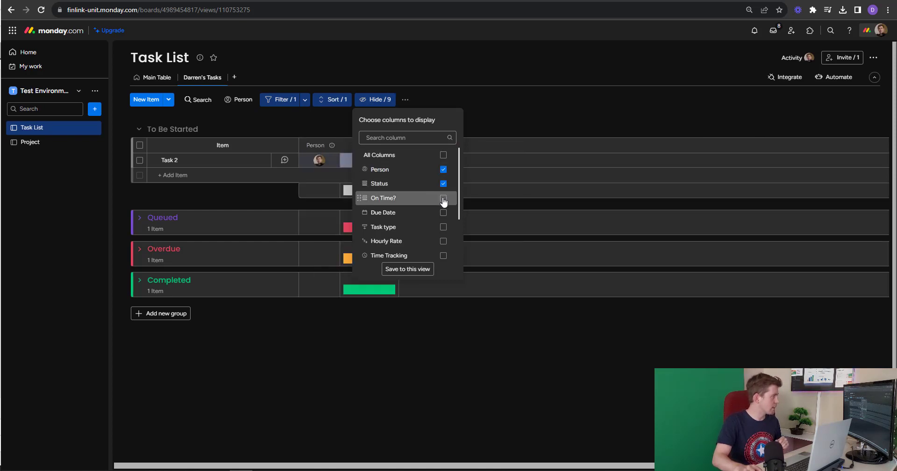
click(444, 213)
scroll(440, 217, down, 2)
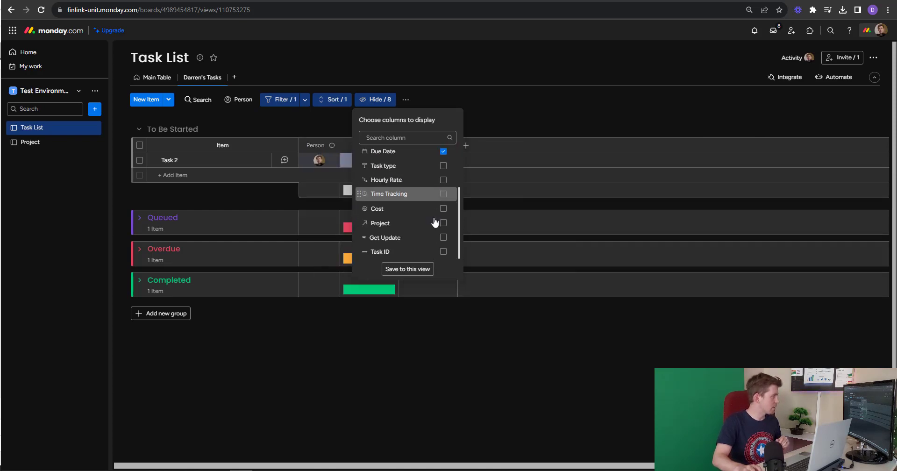
click(443, 166)
scroll(442, 178, up, 2)
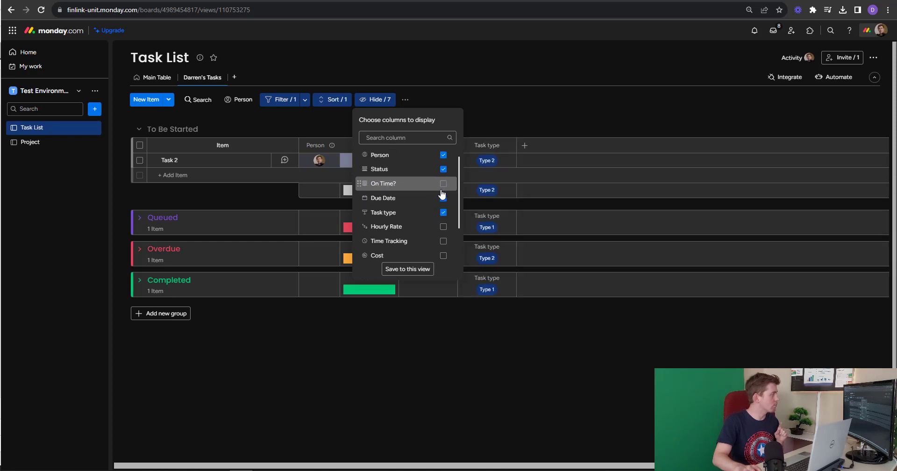
click(443, 241)
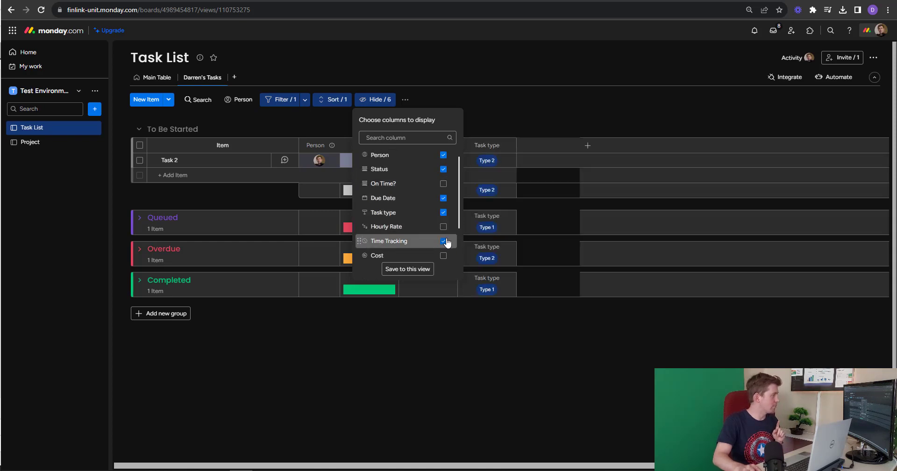
click(408, 270)
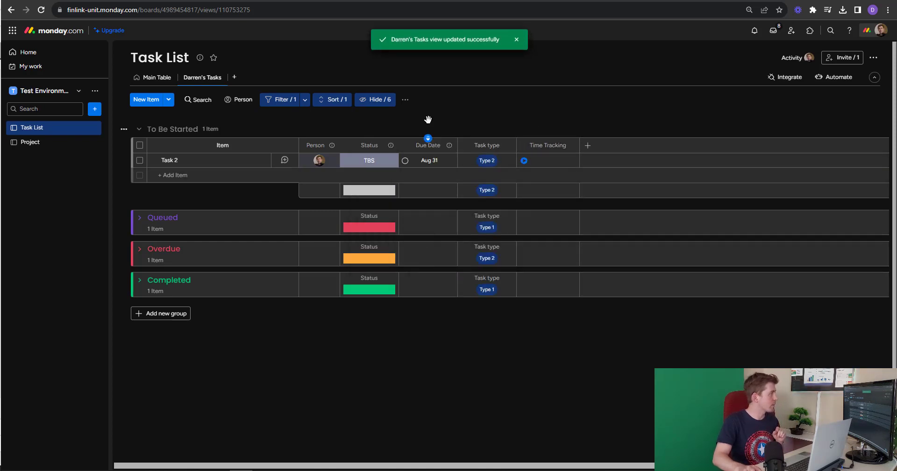
- Compare the Main Table with the team member's view, and expand that view's Queued, Overdue and Completed groups
click(145, 79)
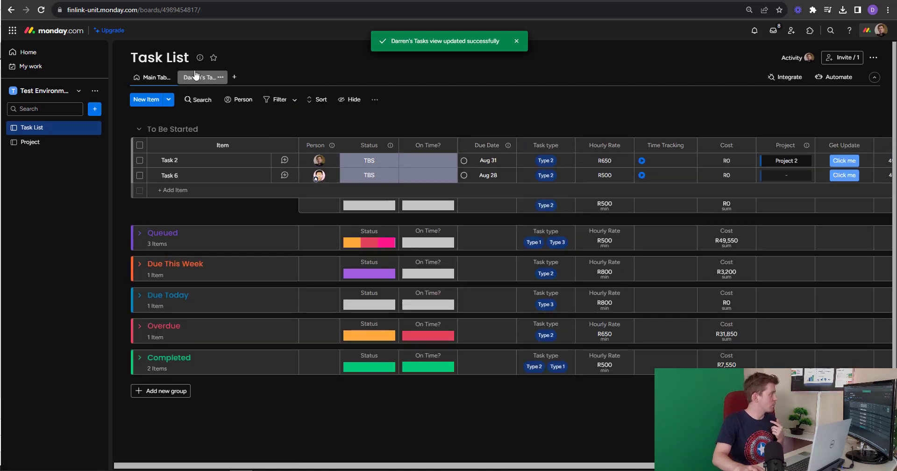
click(197, 79)
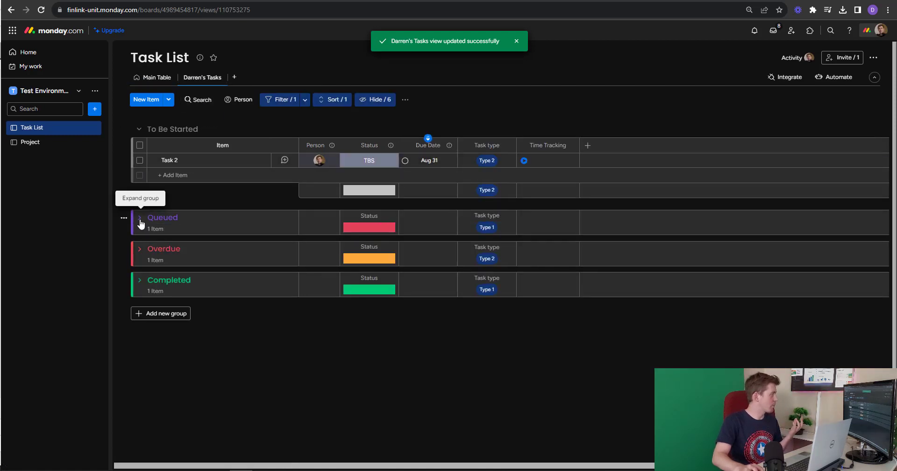
click(140, 218)
click(140, 307)
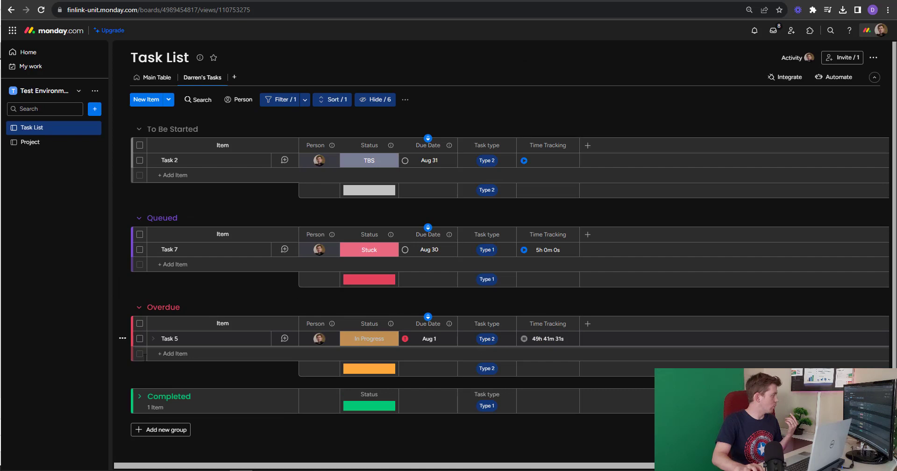
click(139, 397)
scroll(284, 324, down, 2)
scroll(285, 324, up, 2)
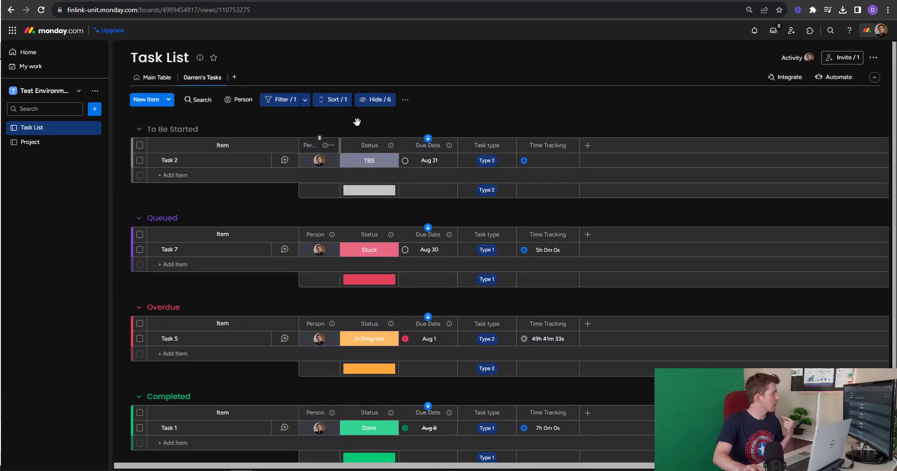
- Add a conditional coloring rule that colors the whole row light red when Due Date is This week
click(404, 102)
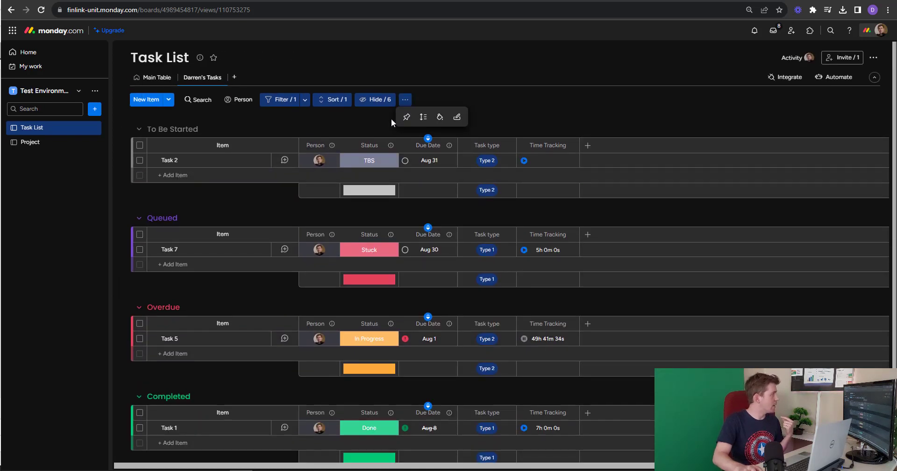
click(442, 122)
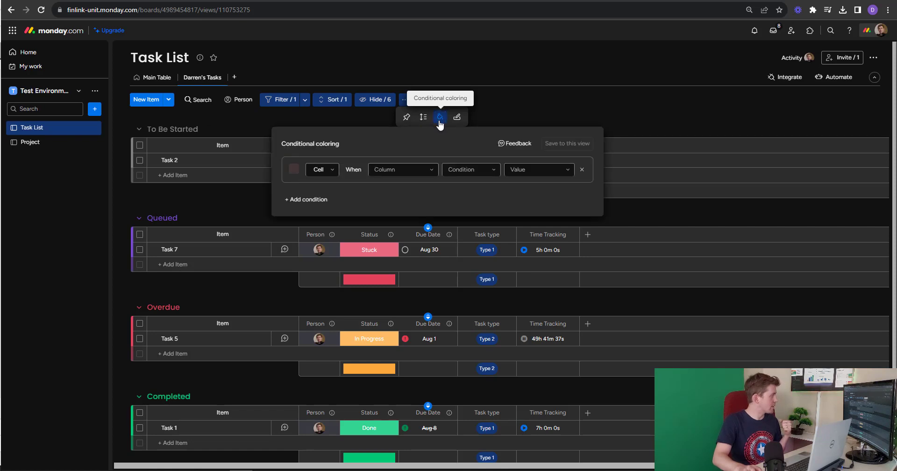
click(297, 171)
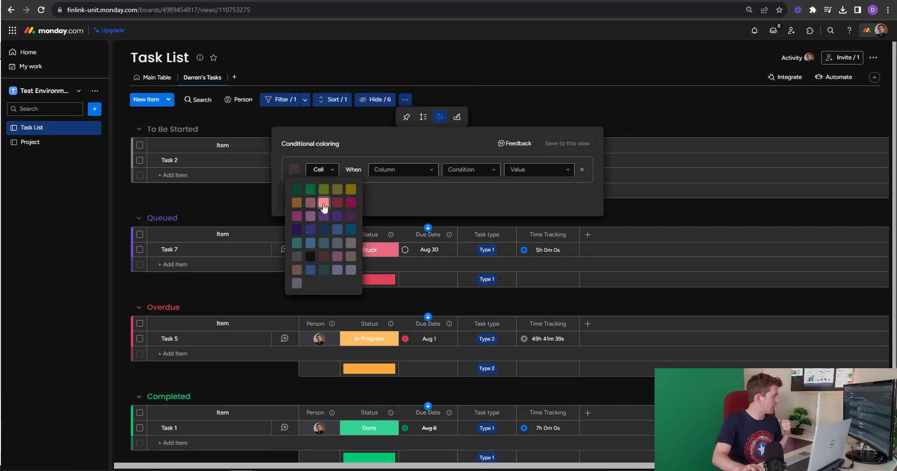
click(324, 202)
click(322, 171)
click(320, 199)
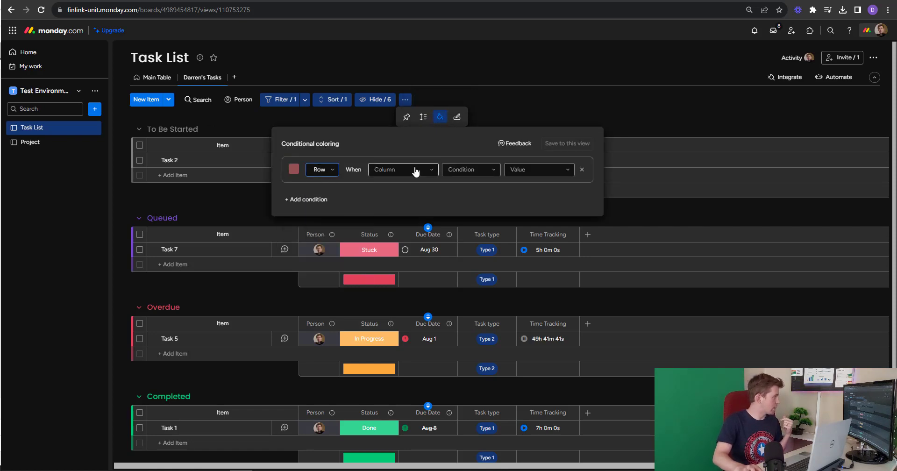
click(423, 171)
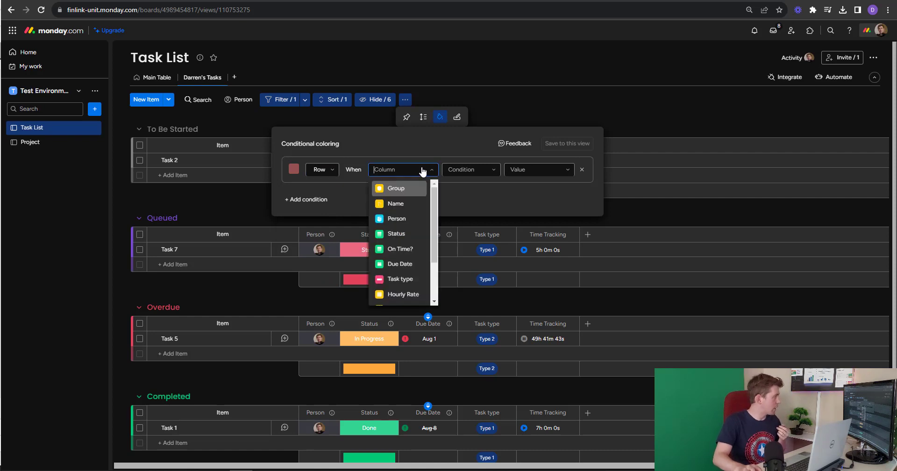
click(400, 264)
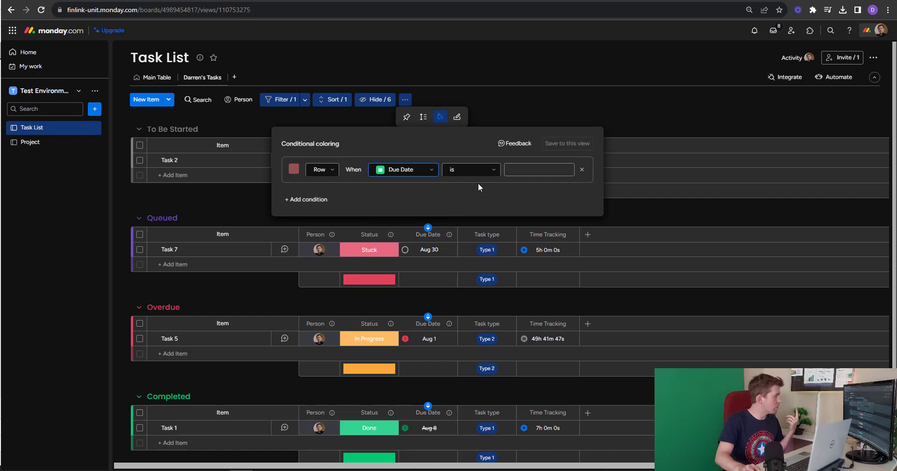
click(528, 170)
scroll(536, 196, down, 2)
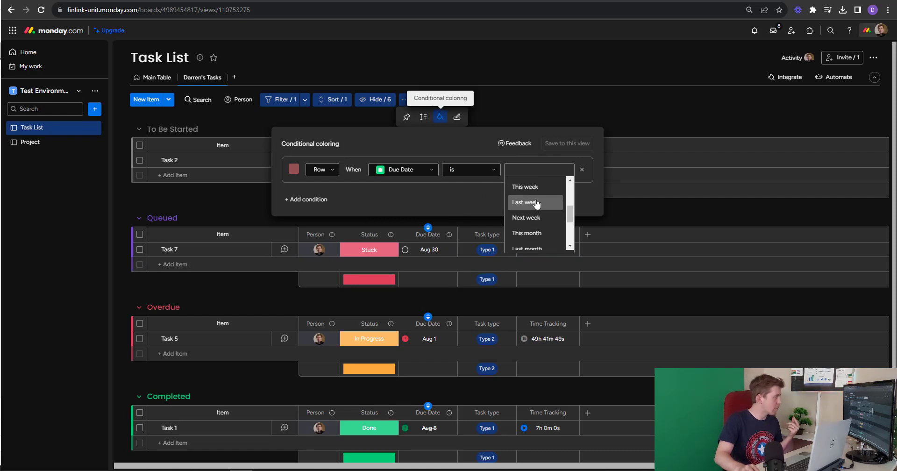
click(537, 194)
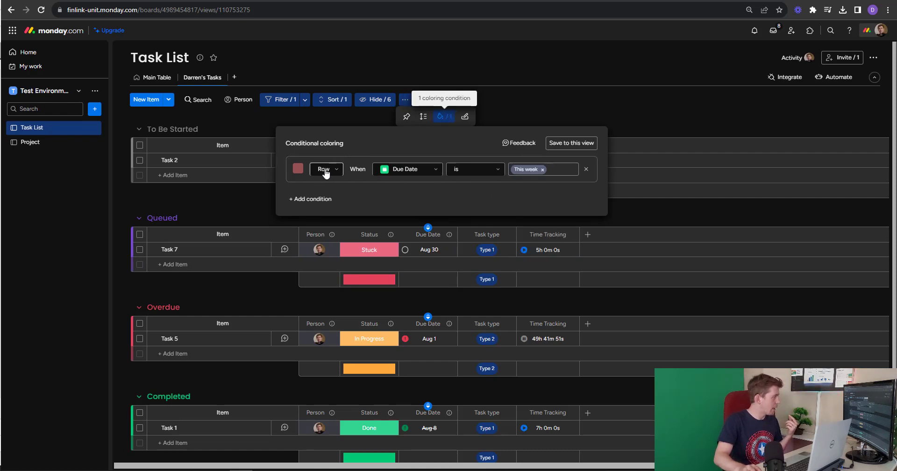
- Change the coloring rule's Due Date value to This month and save the coloring to this view
click(542, 170)
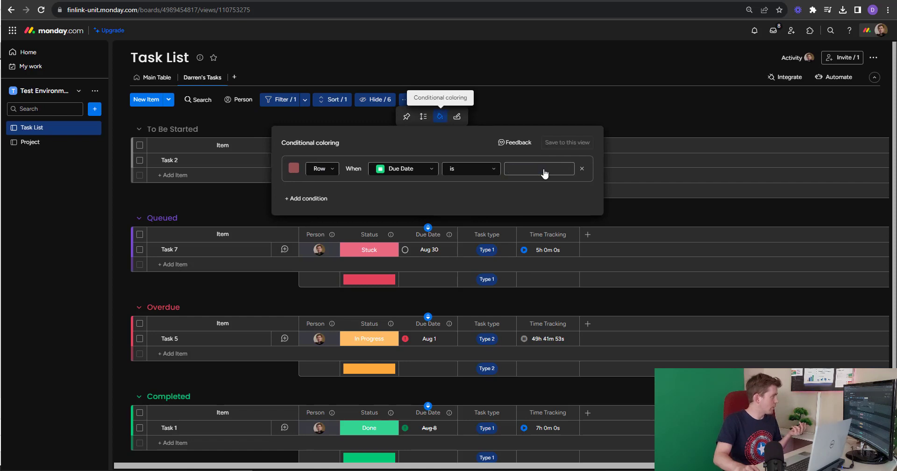
click(543, 172)
scroll(537, 196, down, 3)
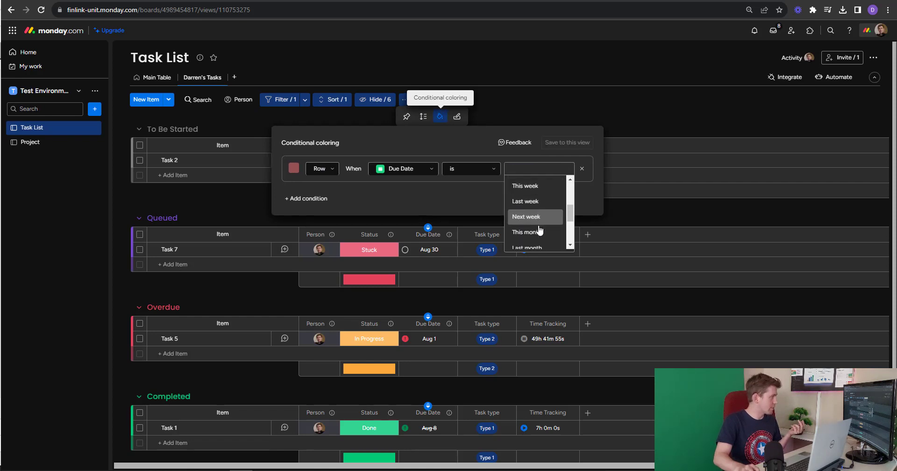
click(539, 230)
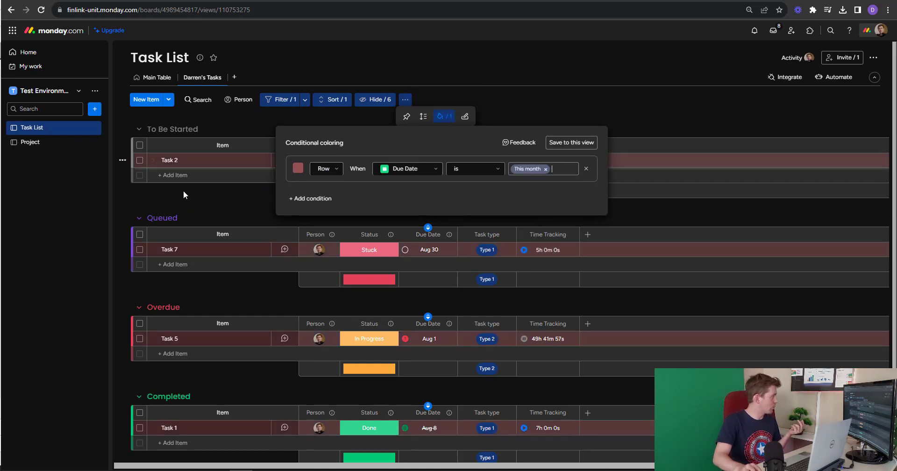
click(571, 149)
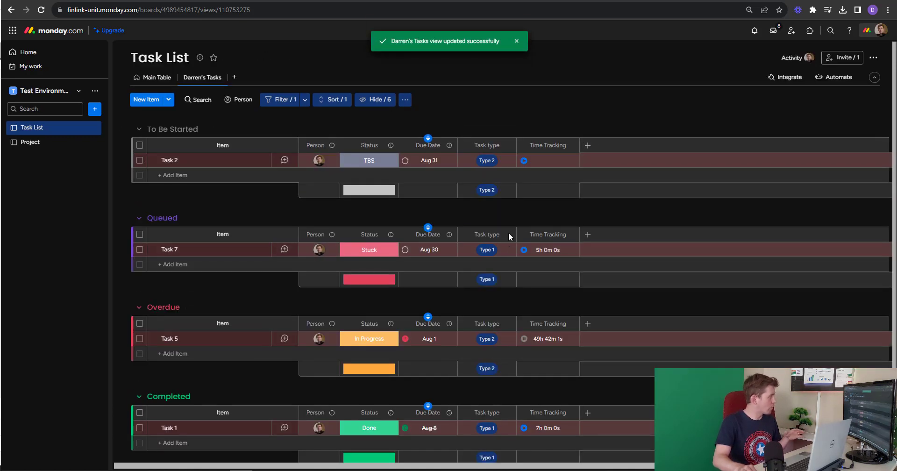
- Add an item named Task 78 to the To Be Started group, assigned to the view's team member and due September 21, 2023
click(229, 176)
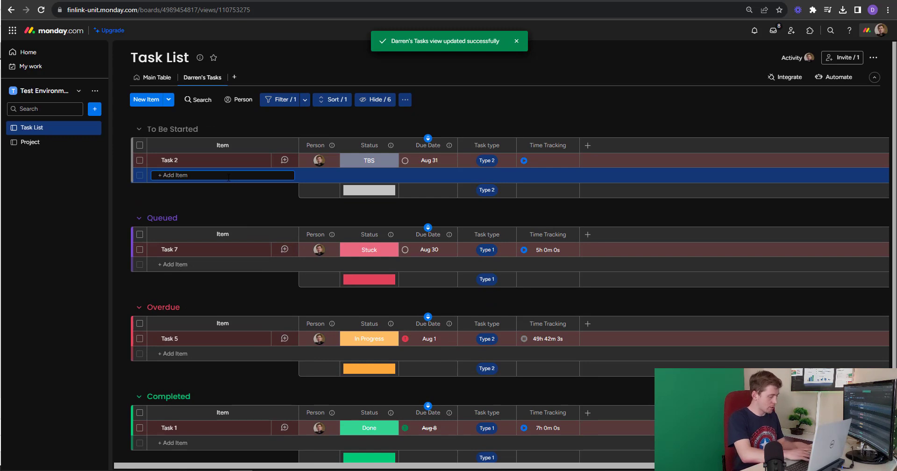
text(Task 78)
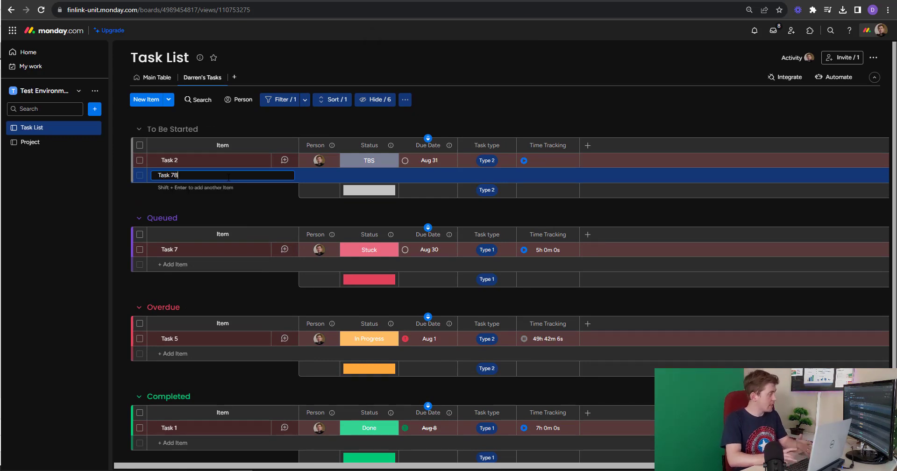
key(Return)
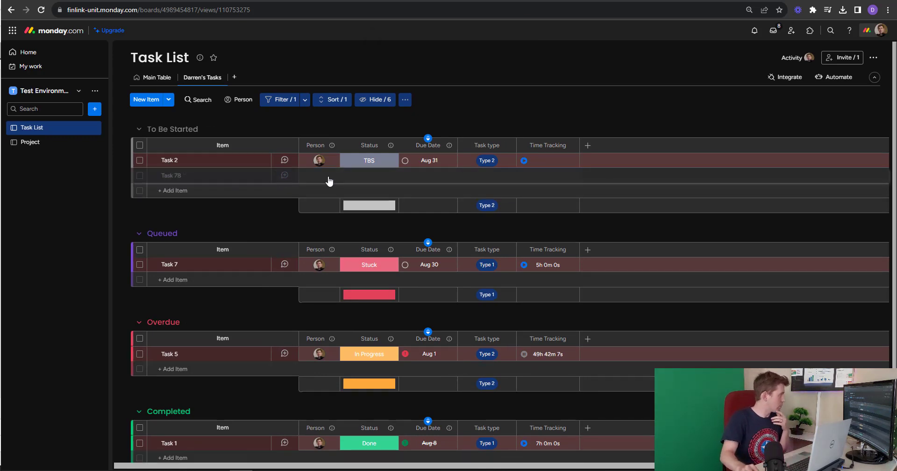
click(319, 176)
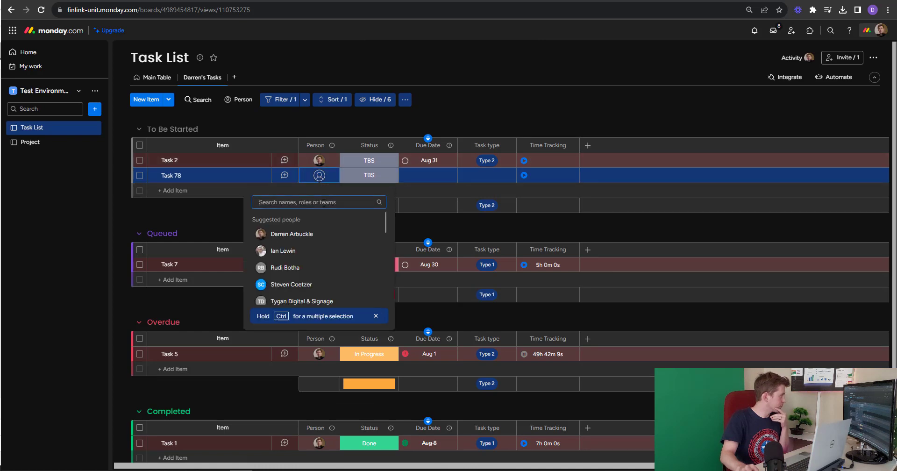
click(294, 233)
click(442, 180)
click(483, 216)
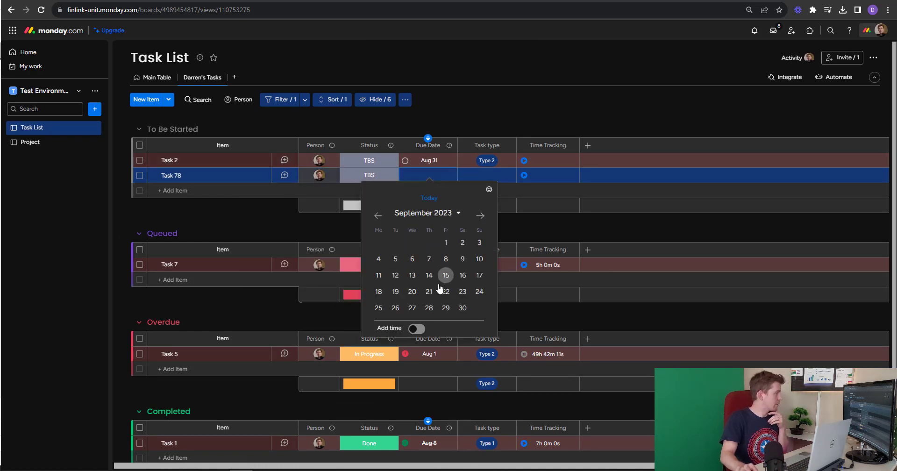
click(430, 291)
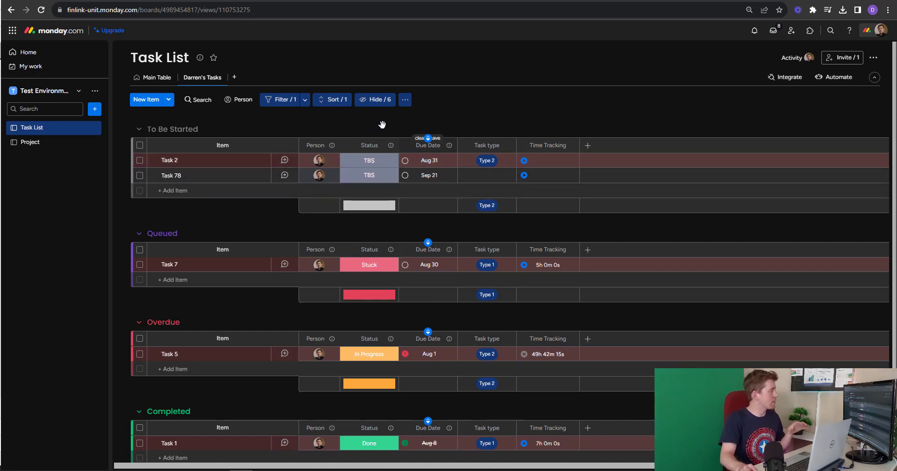
- Remove the Due Date conditional coloring rule from the team member's view without saving the removal
click(406, 100)
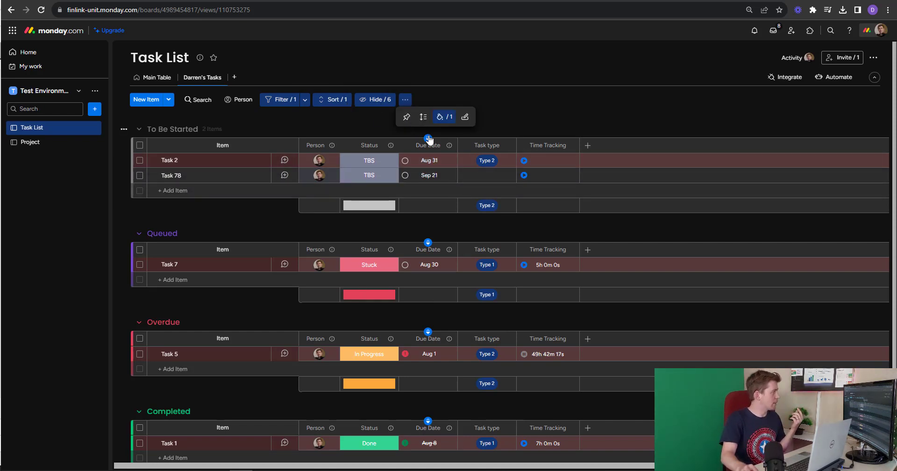
click(441, 123)
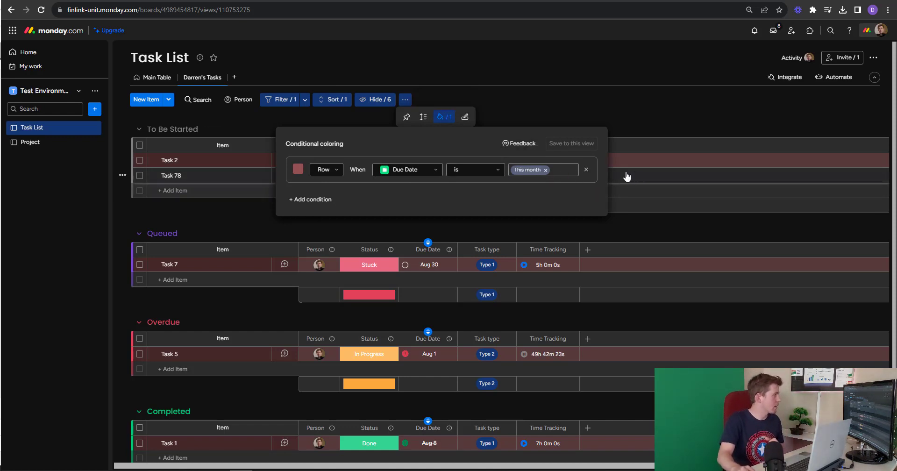
click(586, 170)
- Delete the Task 78 item from the To Be Started group
click(139, 175)
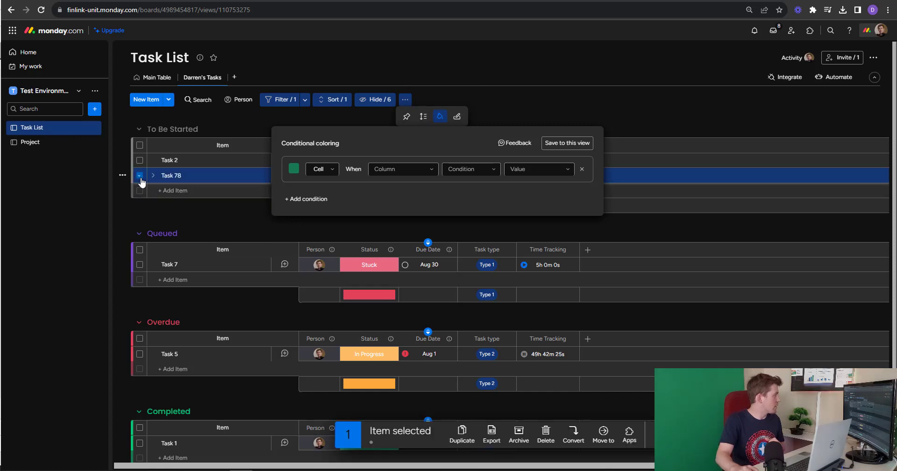
click(545, 442)
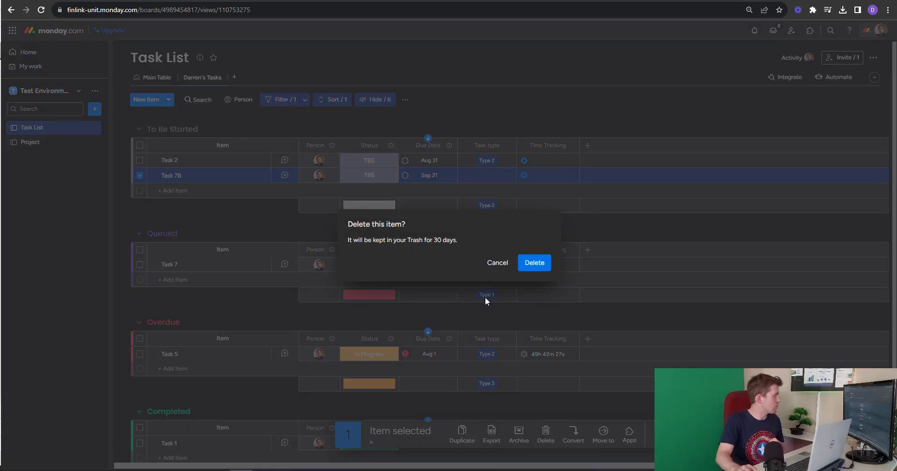
click(534, 262)
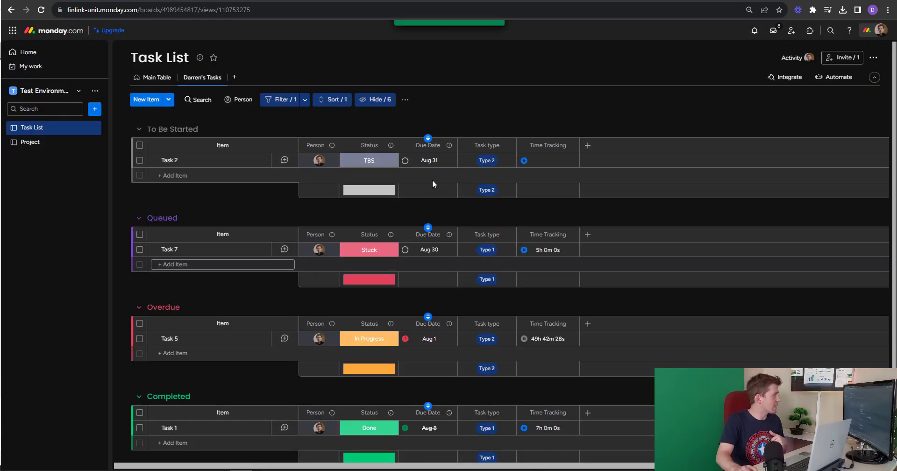
click(283, 99)
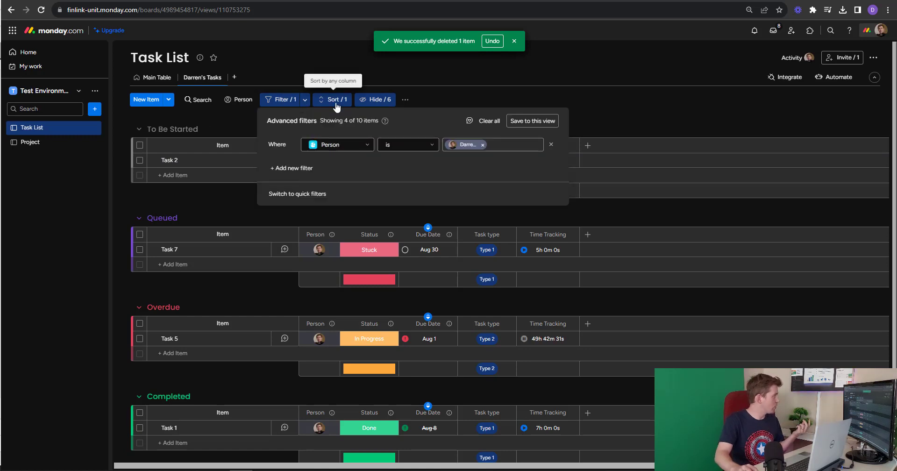
click(383, 104)
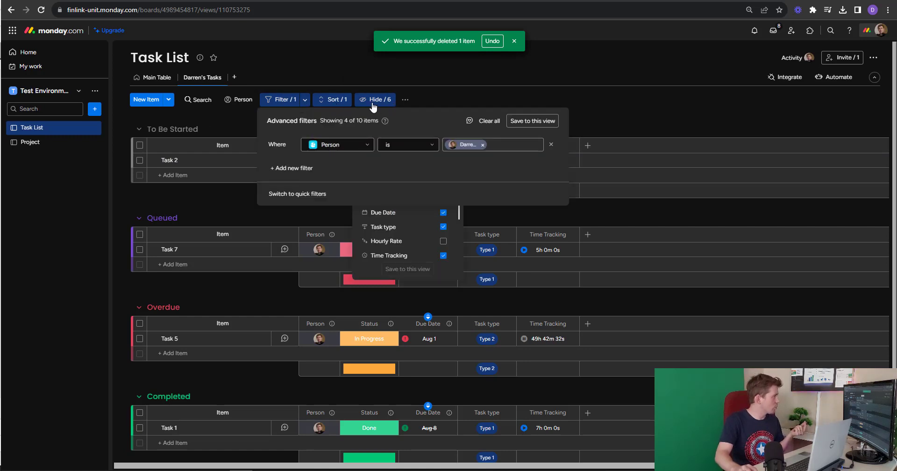
click(405, 99)
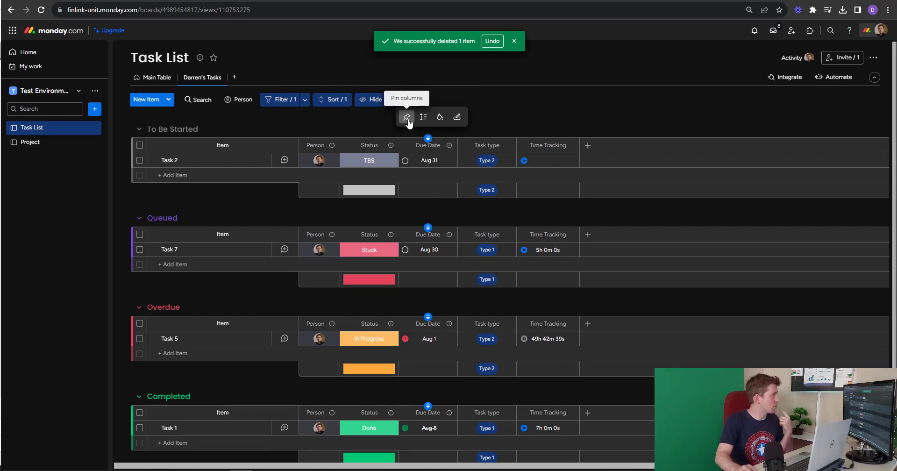
- From the Main Table, add a new table view to the Task List board and name it Pin Example
click(157, 78)
click(170, 78)
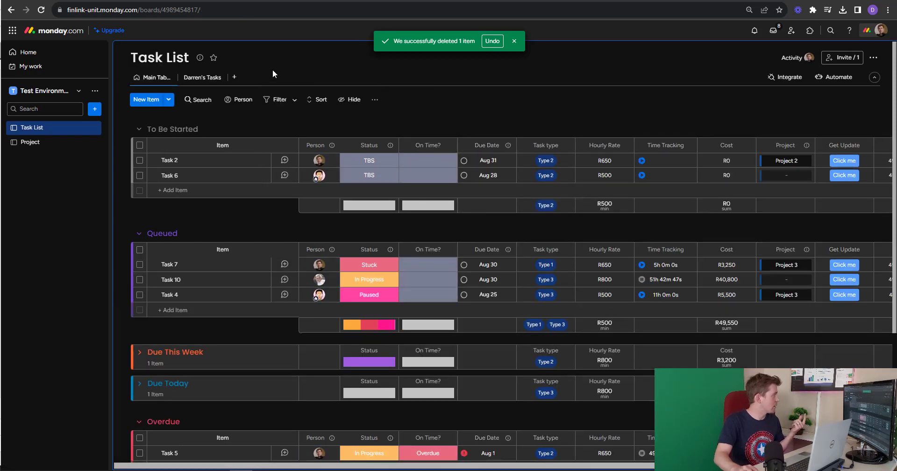
click(234, 77)
click(251, 111)
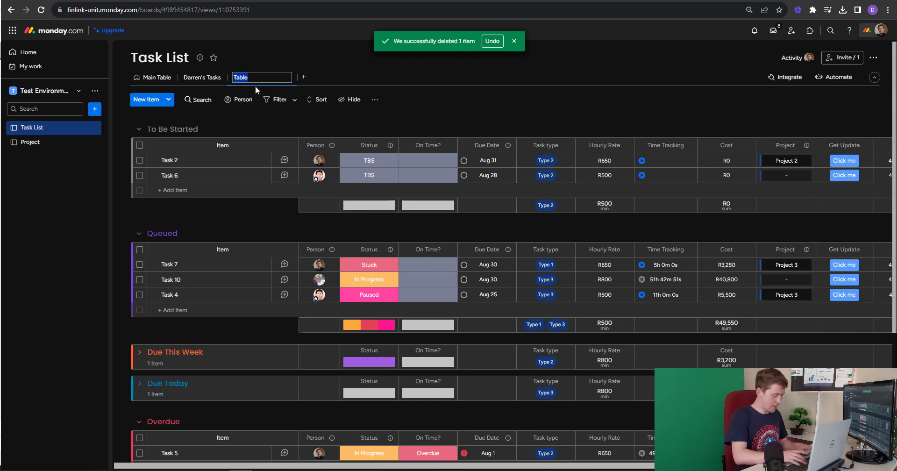
text(Pin Example)
key(Return)
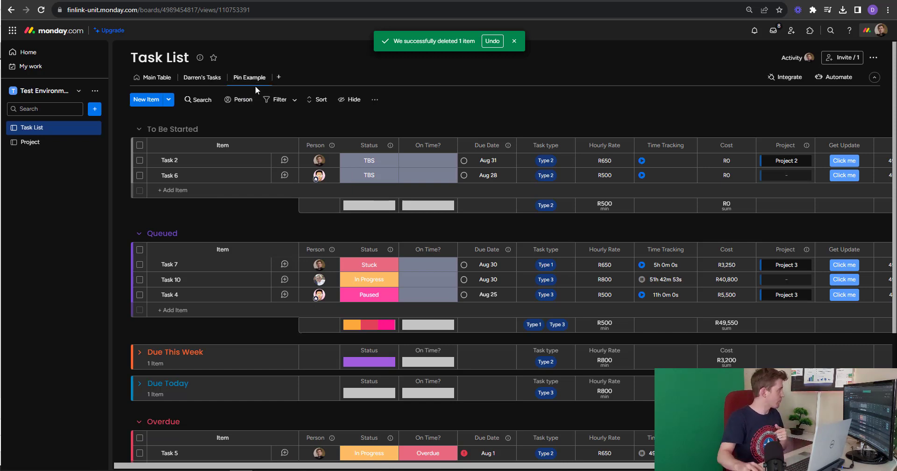
- Pin all columns through Task ID in the Pin Example view and save the pinning to this view
click(373, 100)
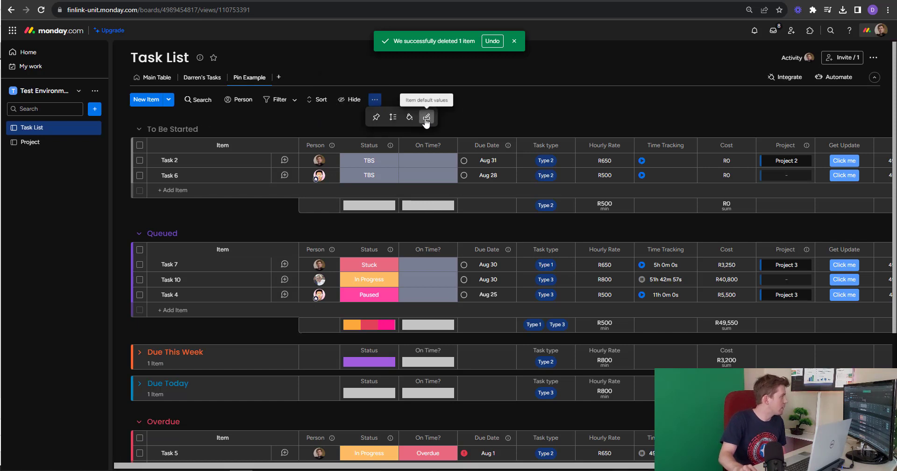
click(376, 117)
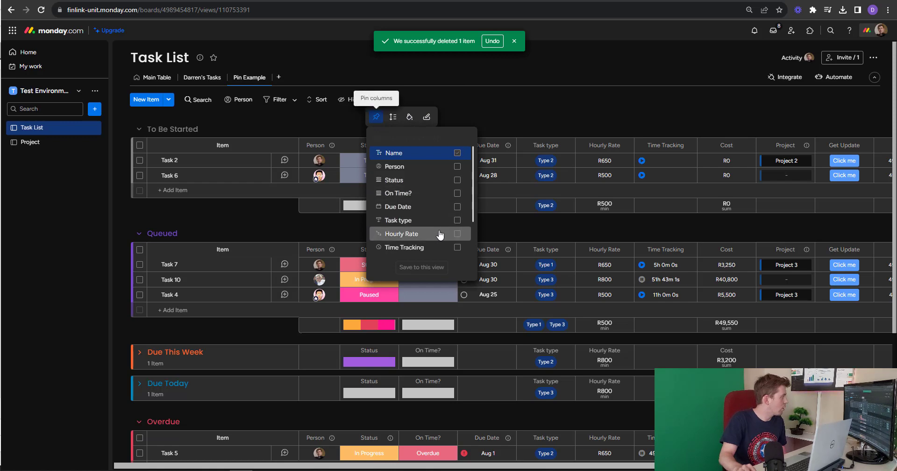
scroll(442, 231, down, 3)
click(458, 250)
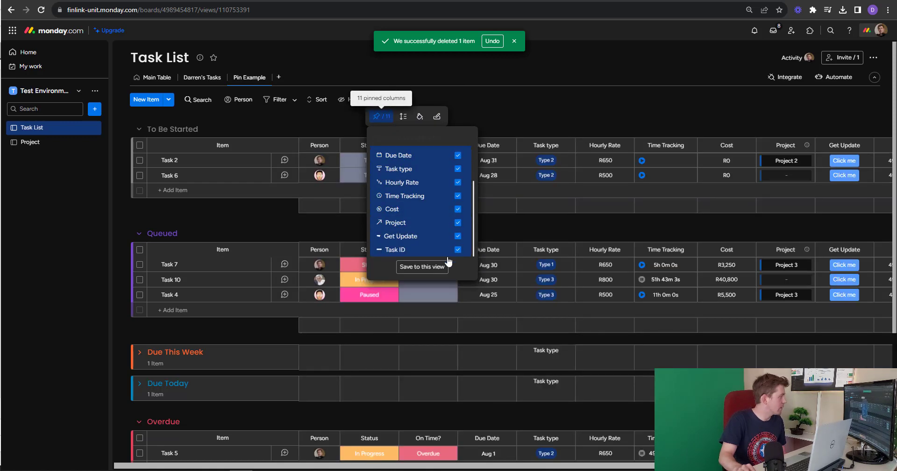
click(423, 267)
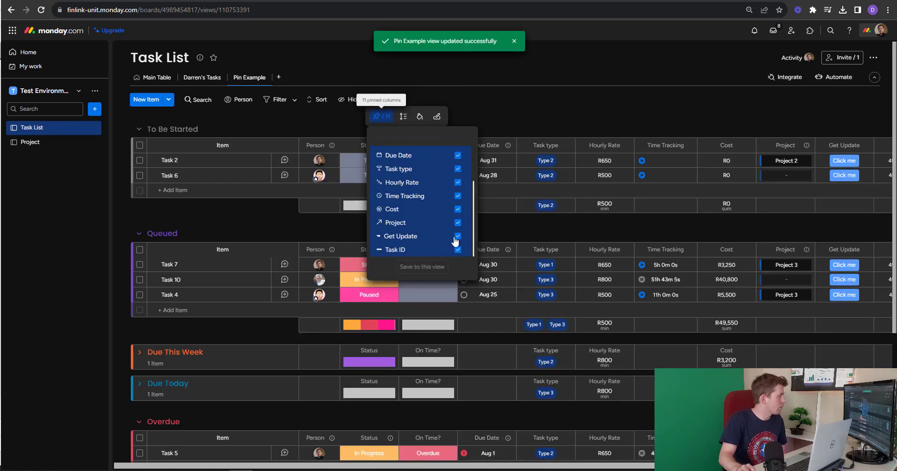
scroll(457, 236, up, 2)
scroll(460, 178, down, 3)
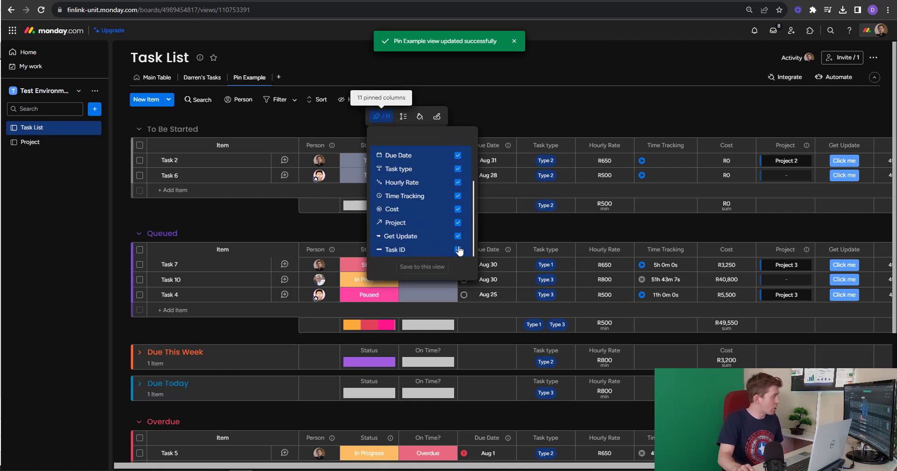
scroll(459, 243, up, 3)
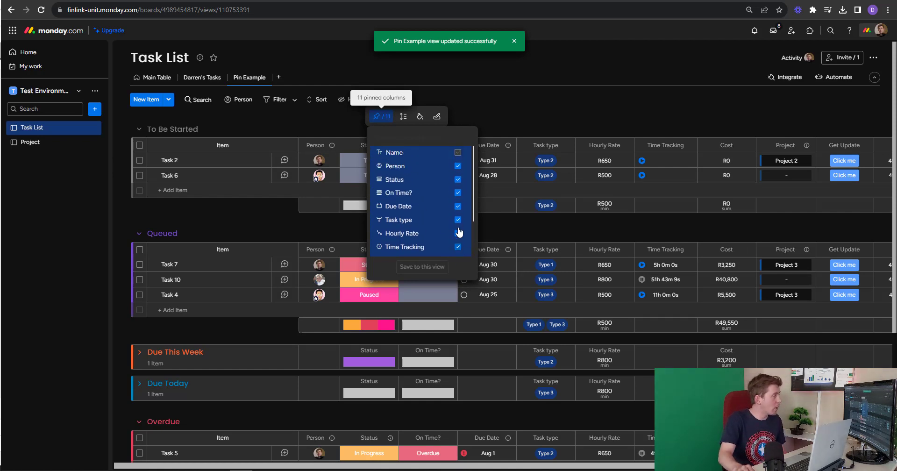
- Move the Task ID column to directly after the Item column in the Pin Example view
scroll(456, 222, down, 3)
scroll(457, 229, up, 3)
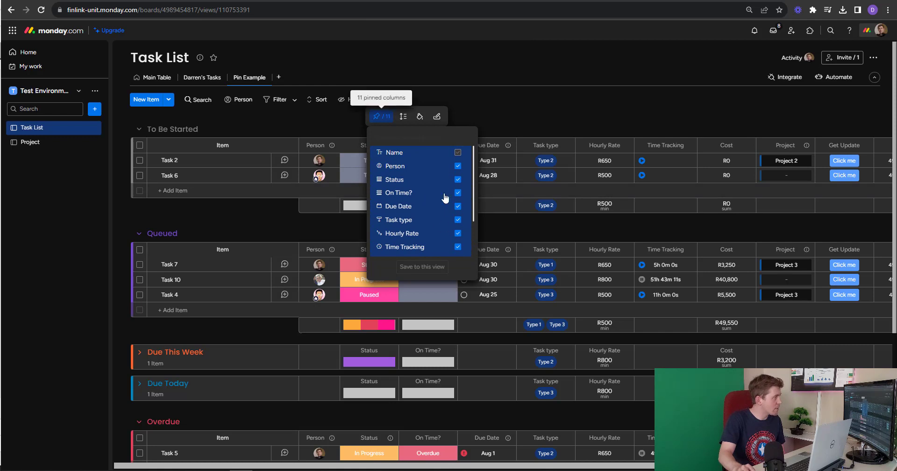
scroll(443, 198, down, 1)
scroll(443, 203, up, 1)
click(500, 140)
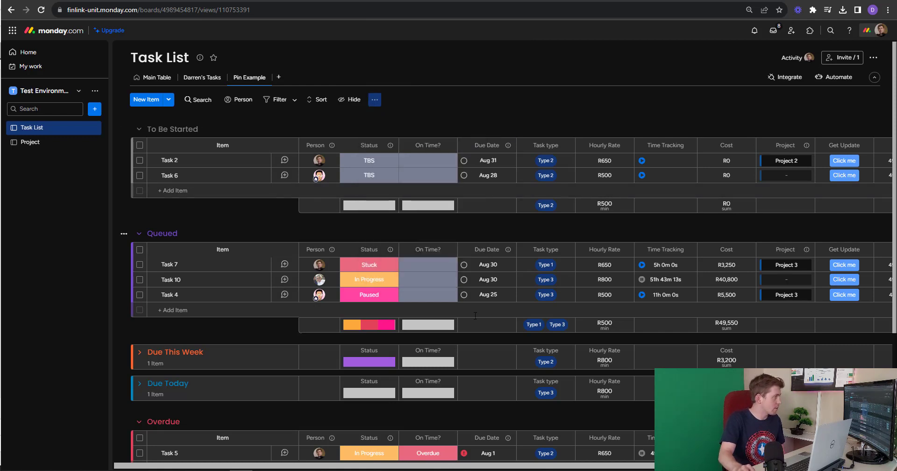
scroll(669, 299, right, 2)
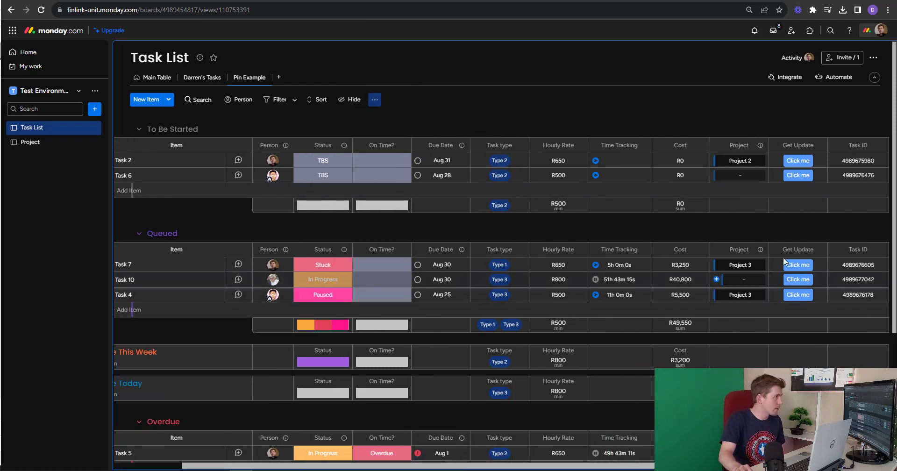
drag(837, 149, 270, 150)
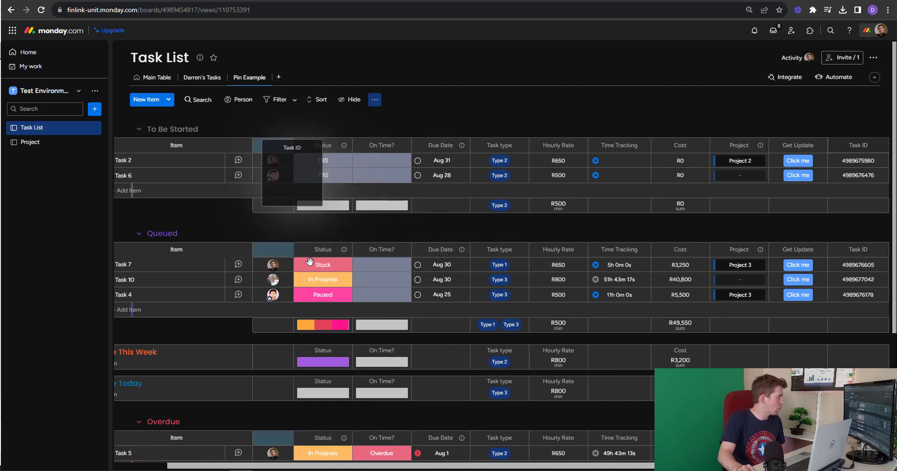
drag(310, 262, 310, 261)
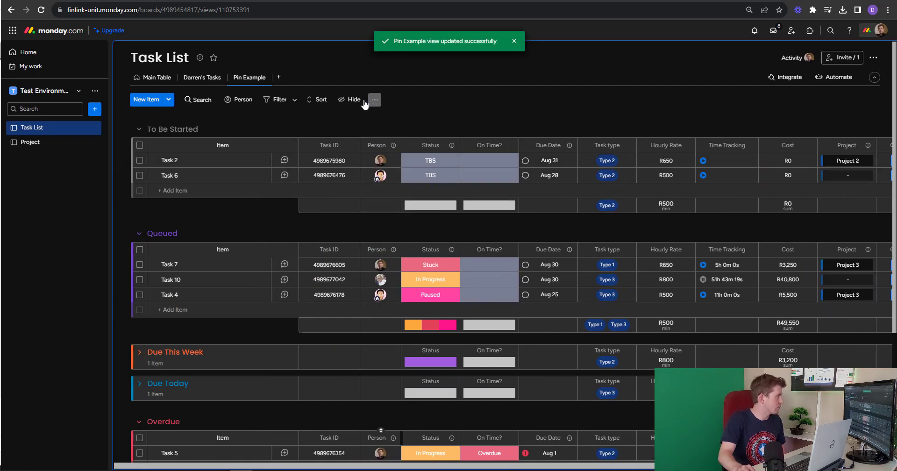
- Limit the pinned columns in the Pin Example view to Name and Task ID, and save the pinning to this view
click(374, 100)
click(377, 117)
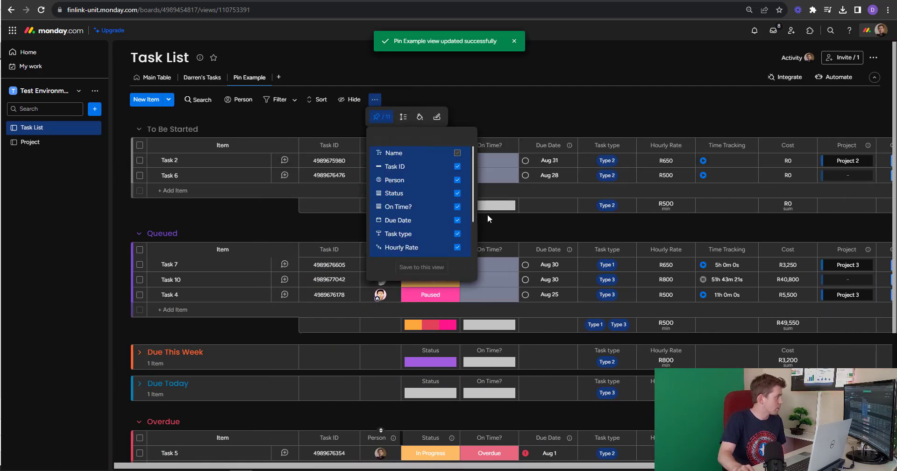
click(457, 166)
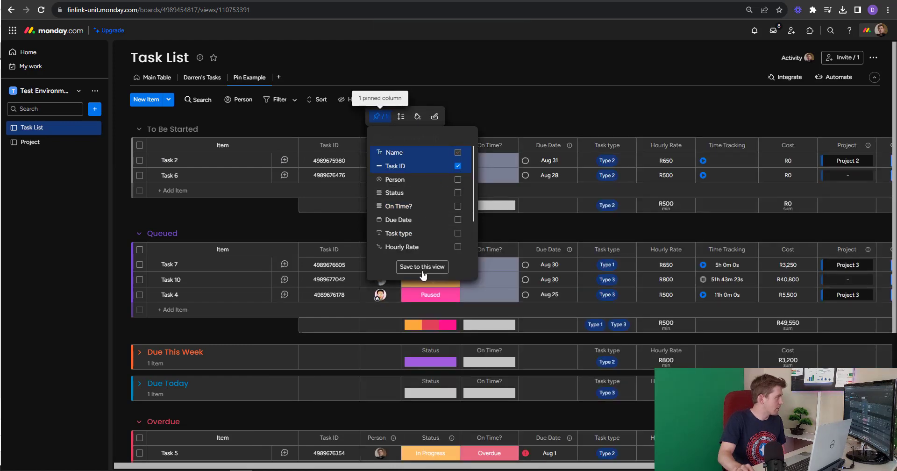
click(539, 234)
scroll(607, 454, right, 2)
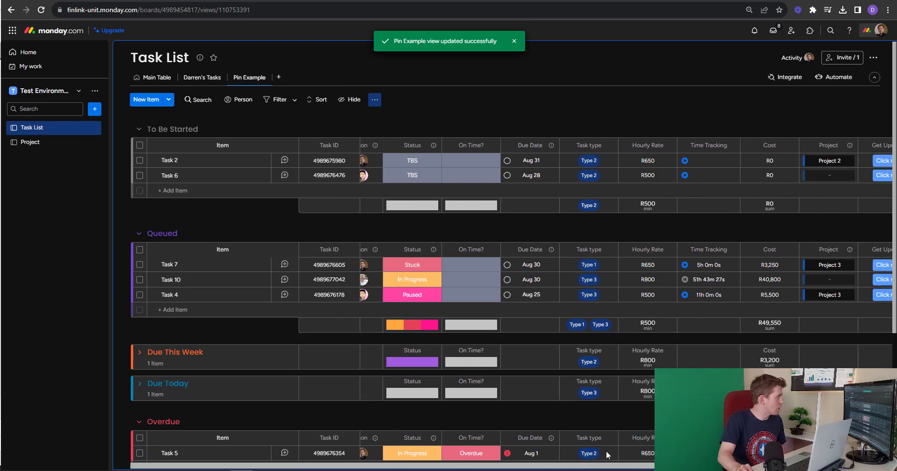
scroll(608, 454, left, 2)
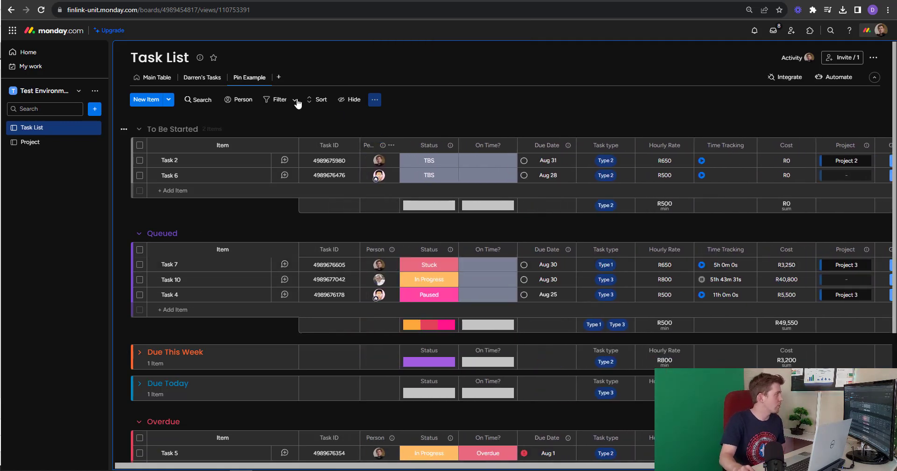
- Delete the Pin Example view from the Task List board
click(263, 78)
click(283, 177)
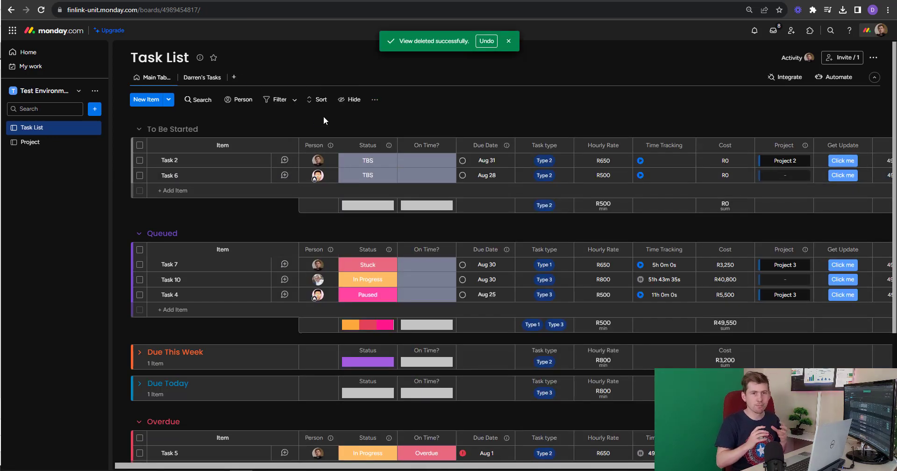
- Add a Gantt view to the Task List board and enlarge its Gantt widget to fill the view area
click(234, 78)
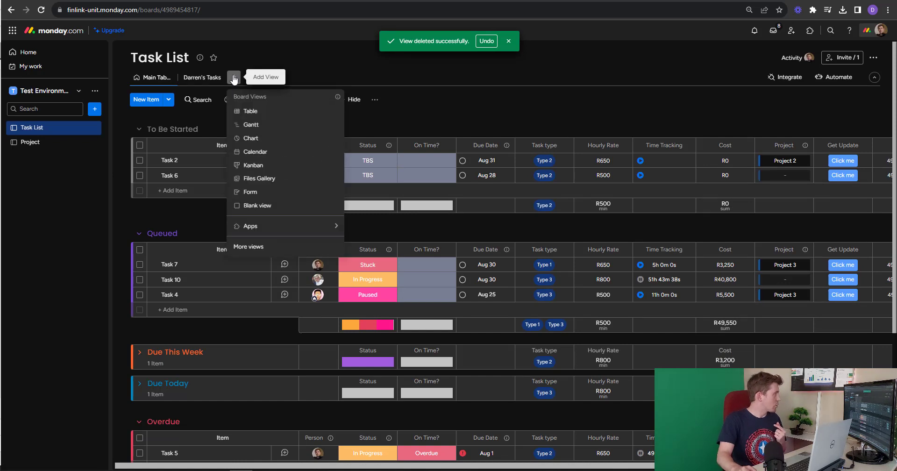
click(272, 130)
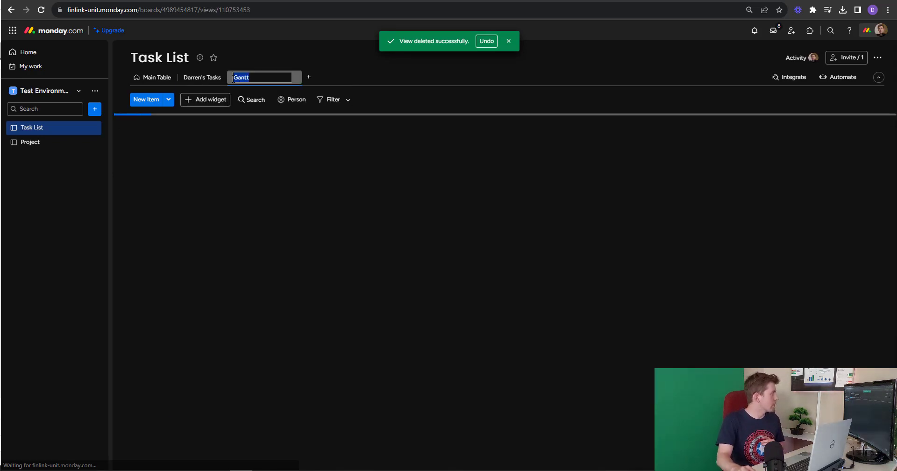
drag(755, 293, 884, 447)
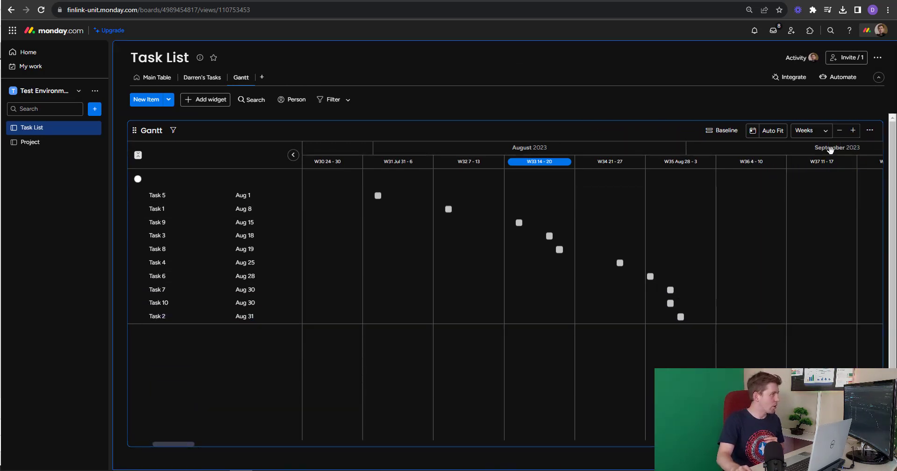
- In the Gantt widget's settings, group the Task List items by Person
click(870, 131)
click(832, 164)
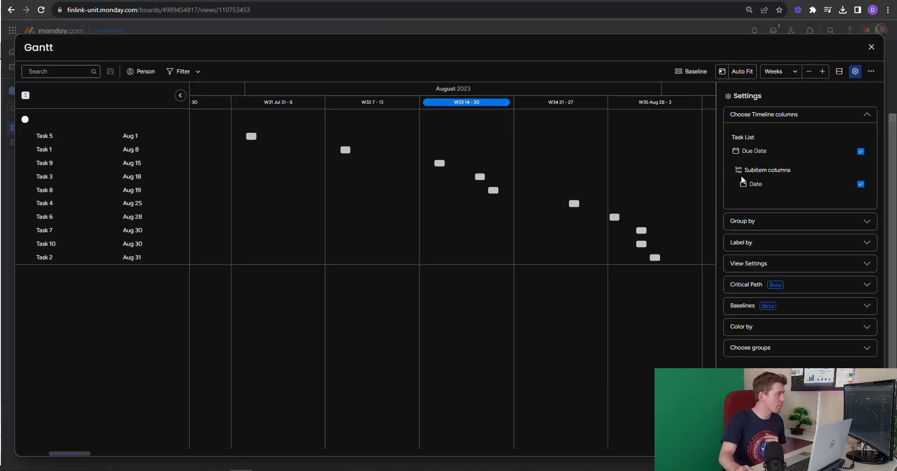
click(865, 121)
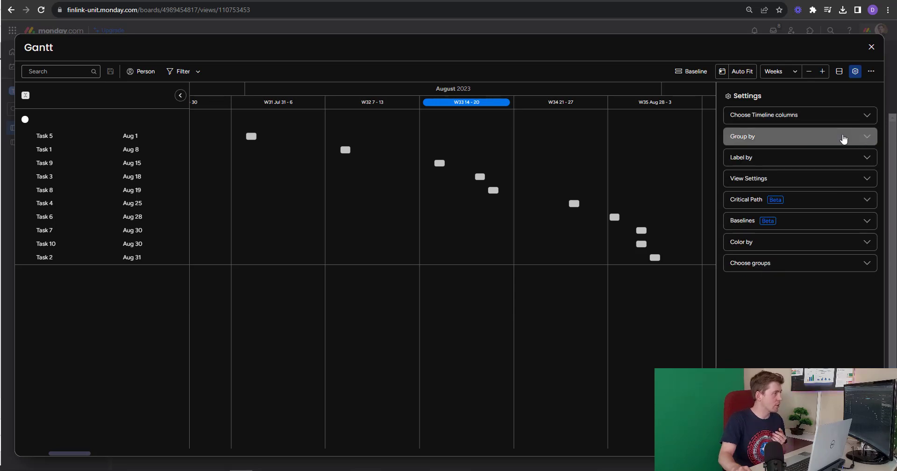
click(843, 138)
click(779, 178)
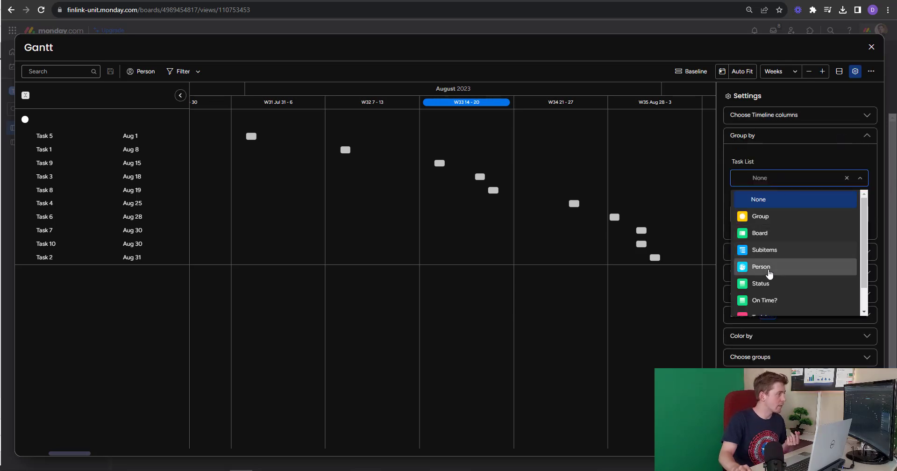
click(742, 262)
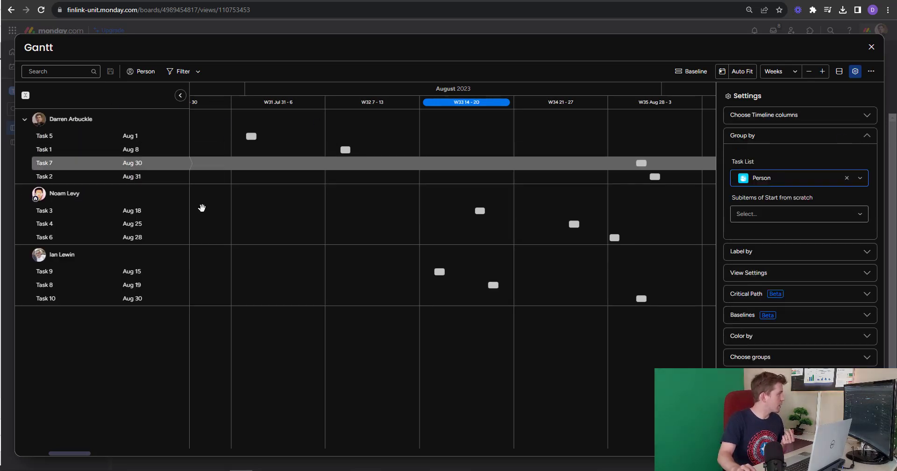
click(786, 136)
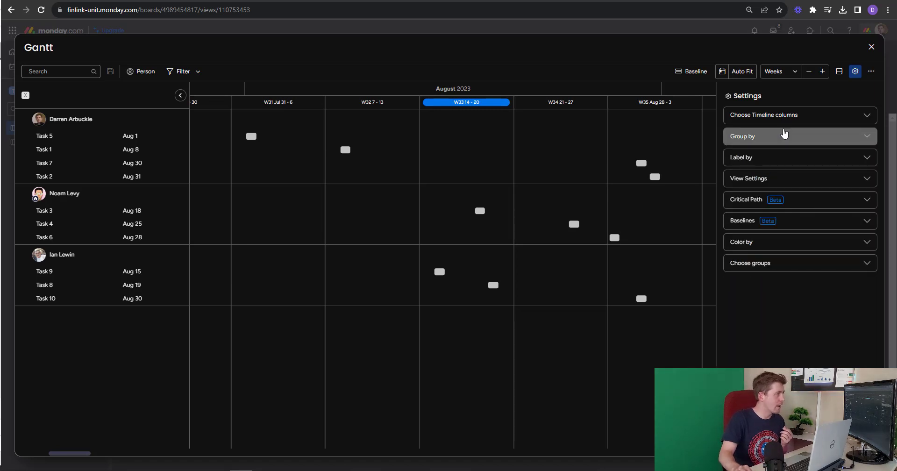
- Try coloring the Gantt's Task List items by Group and by Status, and settle on Person
click(764, 247)
click(772, 288)
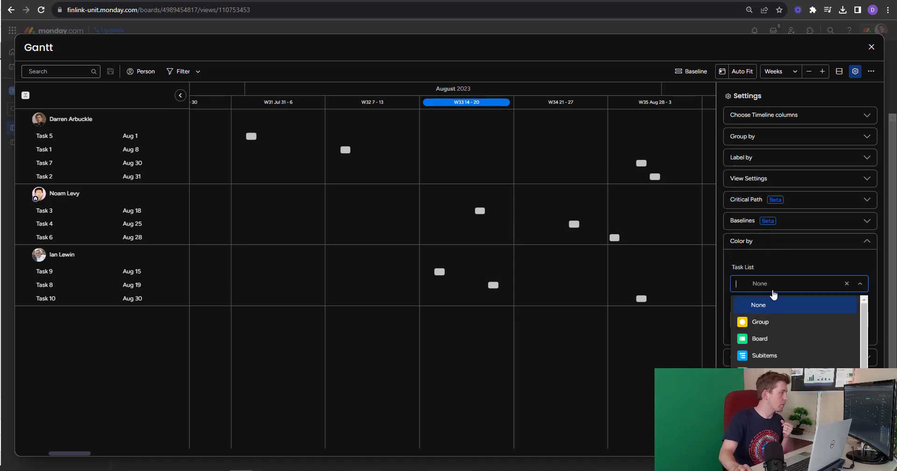
click(759, 322)
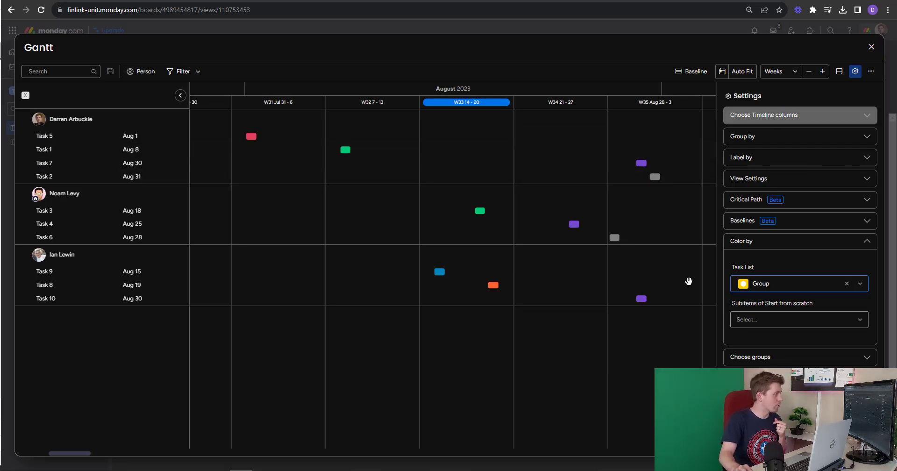
click(811, 286)
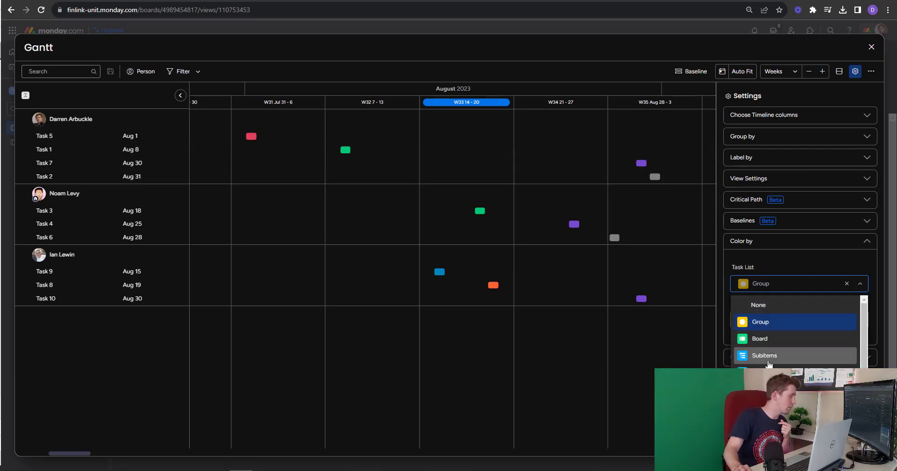
click(762, 389)
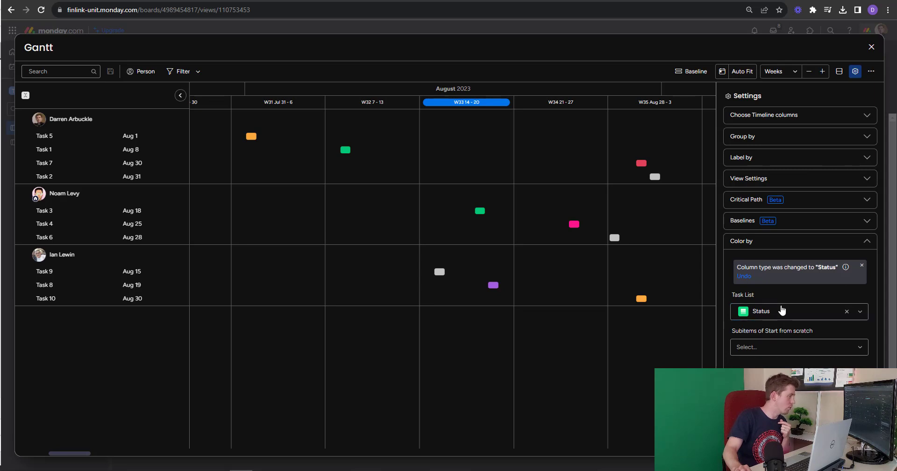
click(782, 310)
click(767, 383)
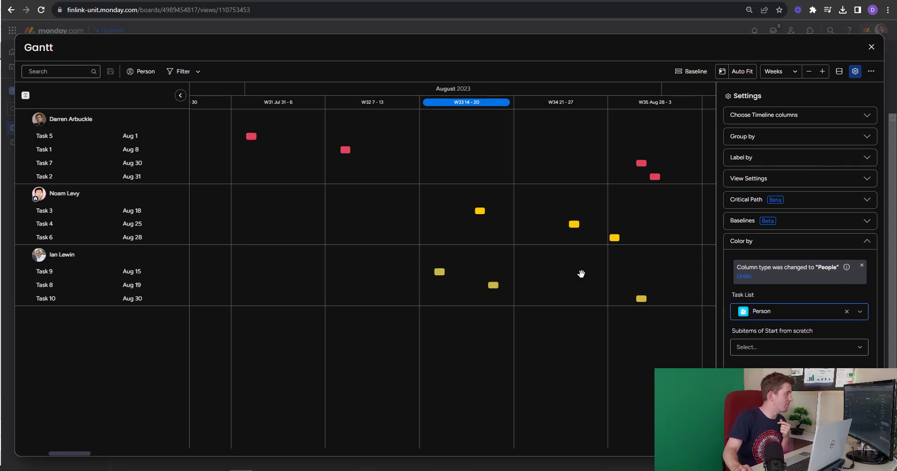
click(795, 246)
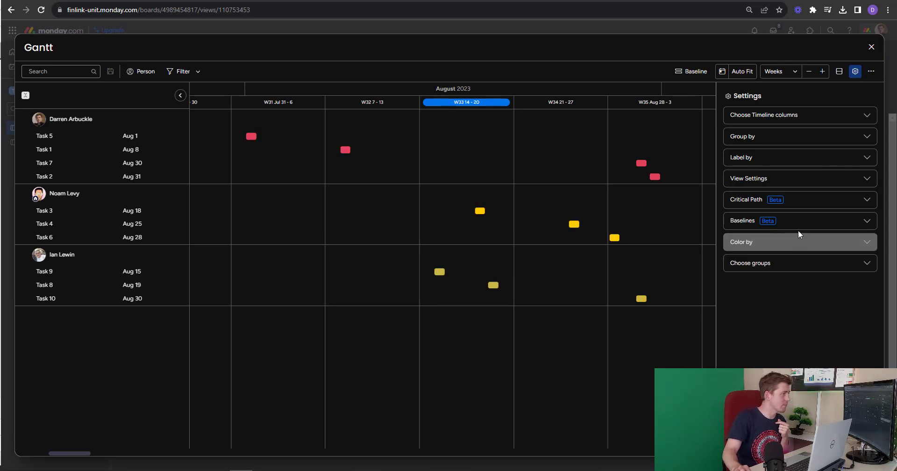
- Review the Gantt chart's Critical Path and Baselines settings
click(813, 200)
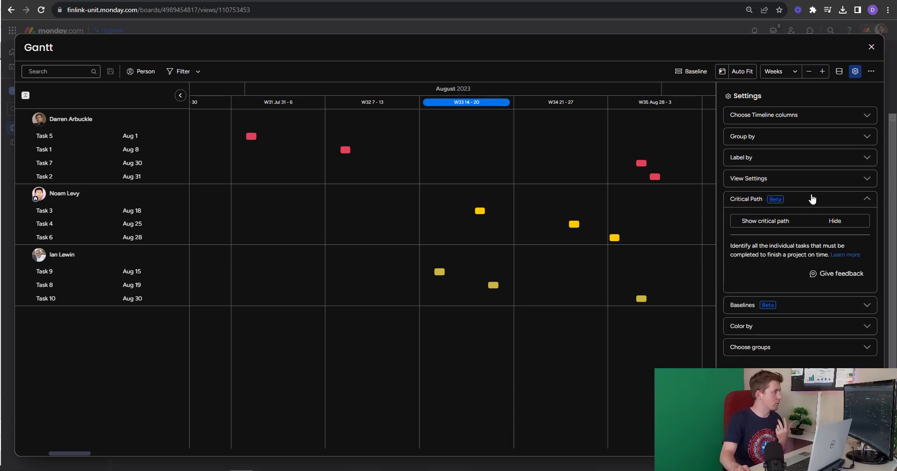
click(813, 200)
click(794, 223)
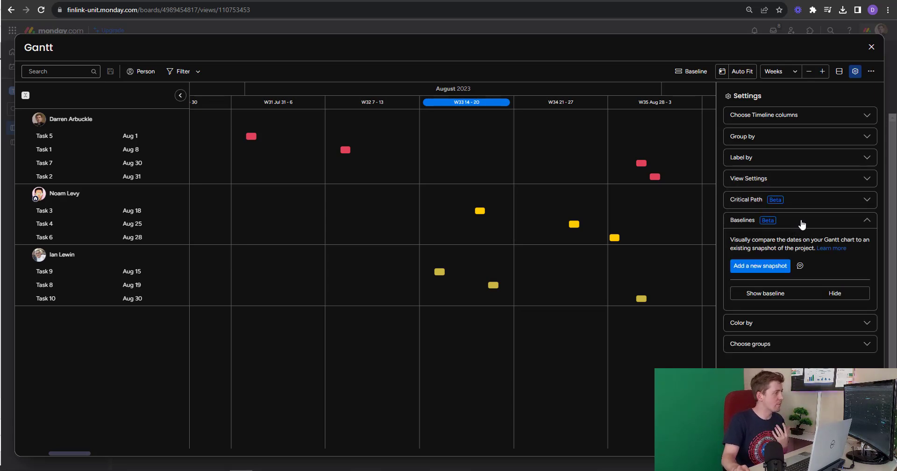
click(802, 222)
- Try labeling the Gantt's Task List items by Person, settle on Due Date, and close the settings
click(789, 159)
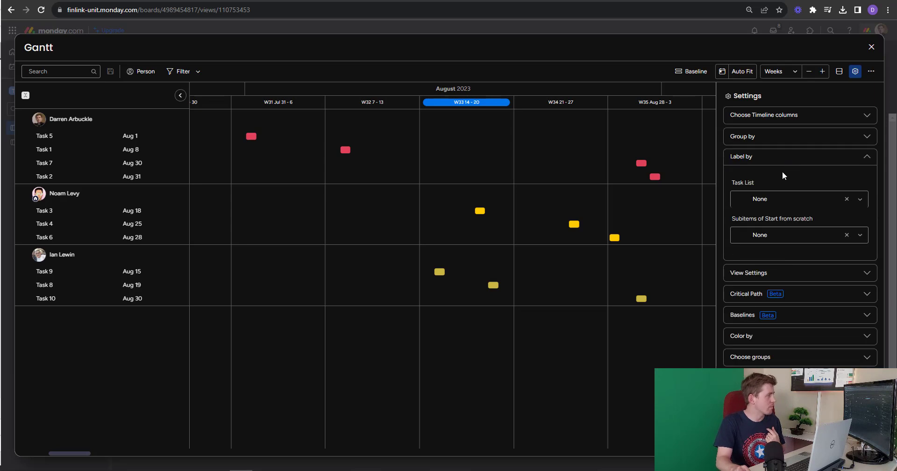
click(780, 199)
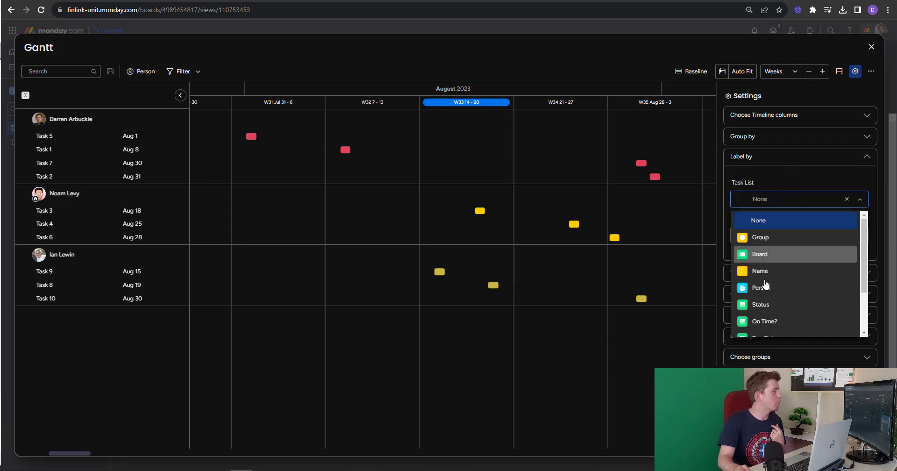
click(762, 288)
click(776, 201)
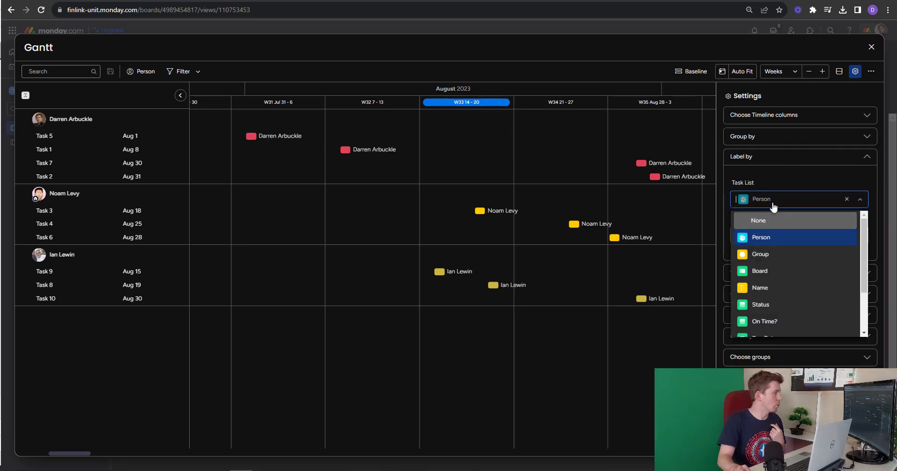
scroll(772, 280, down, 2)
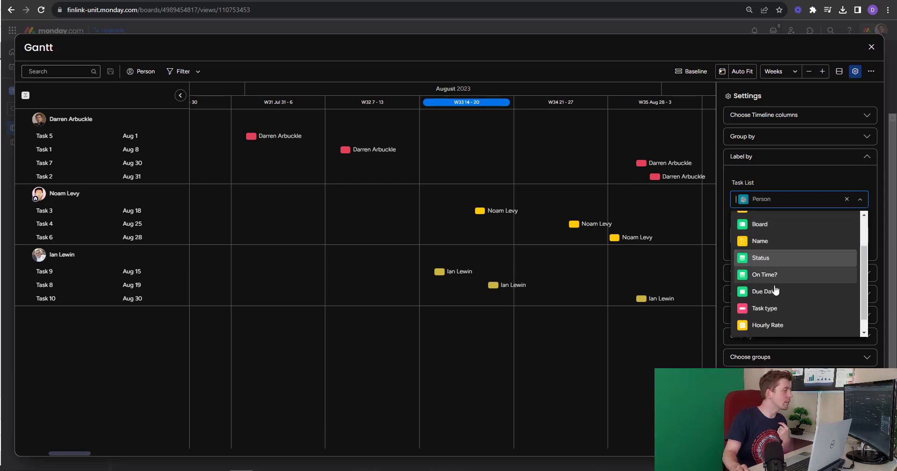
click(770, 293)
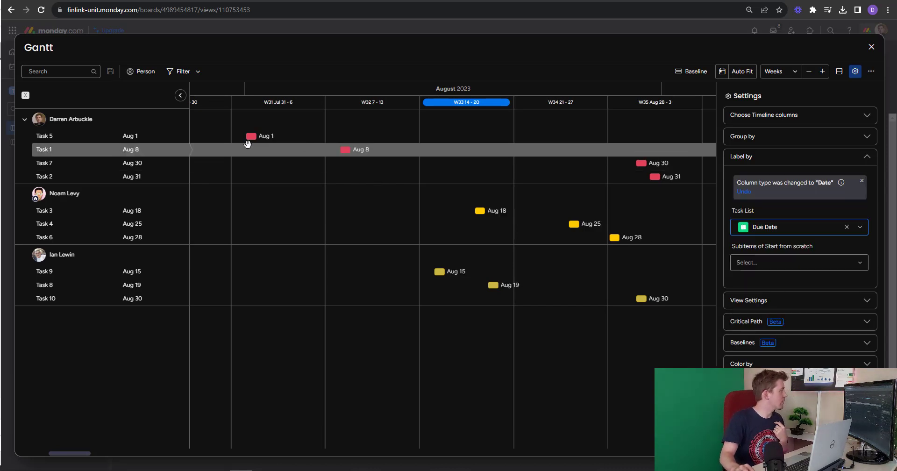
click(863, 165)
click(872, 46)
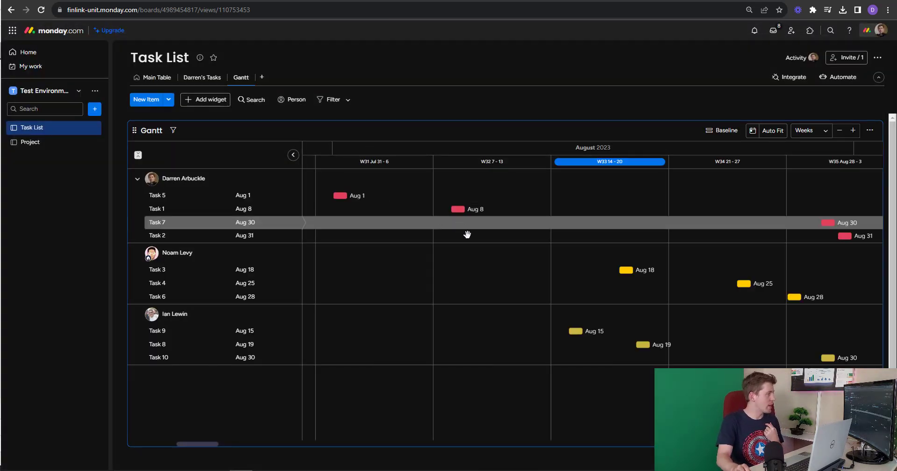
- Set the Gantt chart's time scale to Months
click(808, 132)
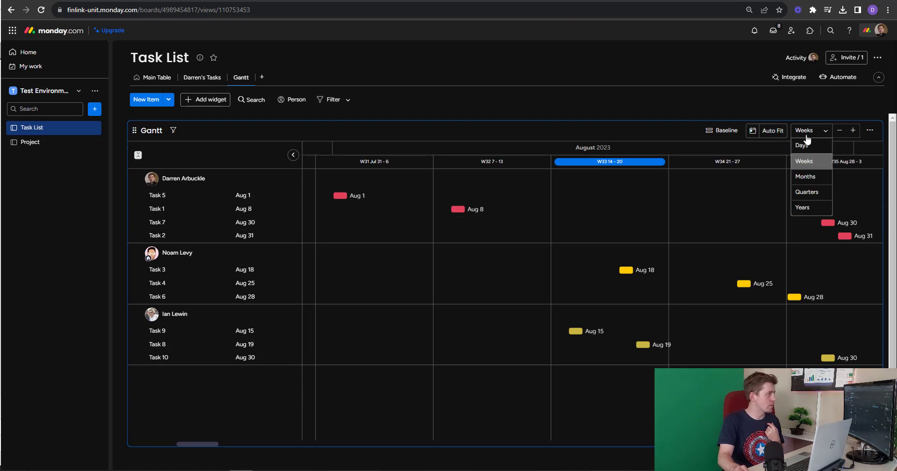
click(808, 175)
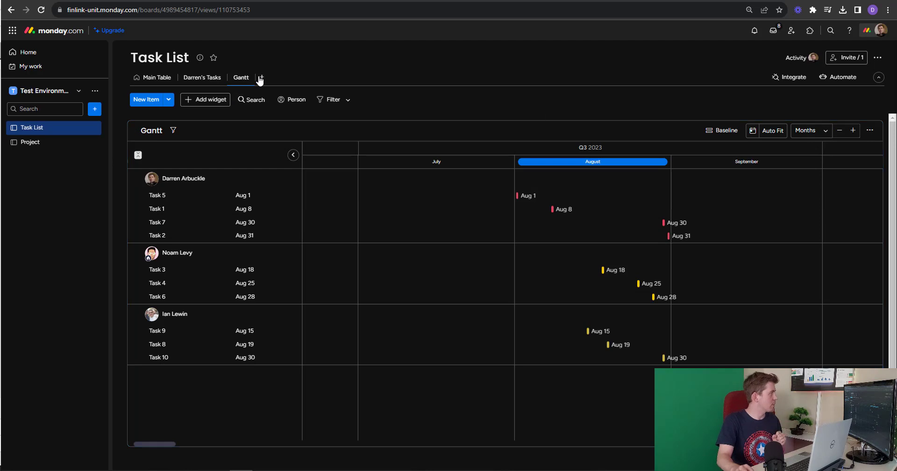
- Add a Calendar view to the Task List board and color its Task List items by Person
click(262, 79)
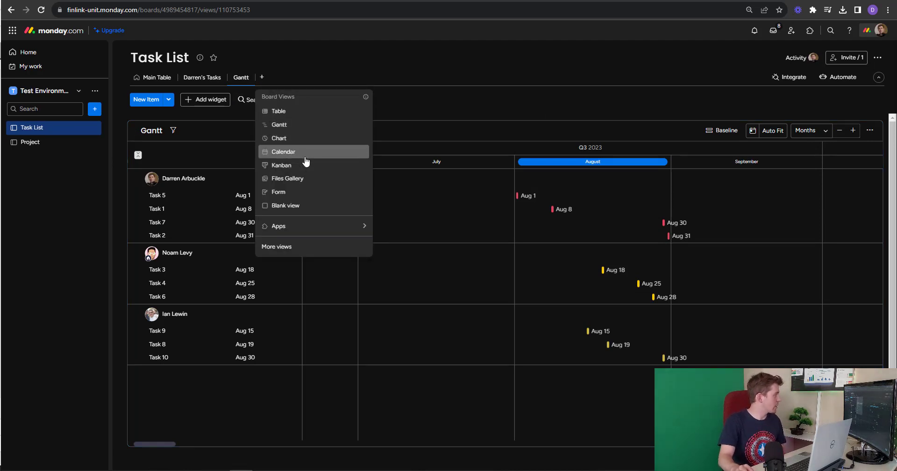
click(304, 154)
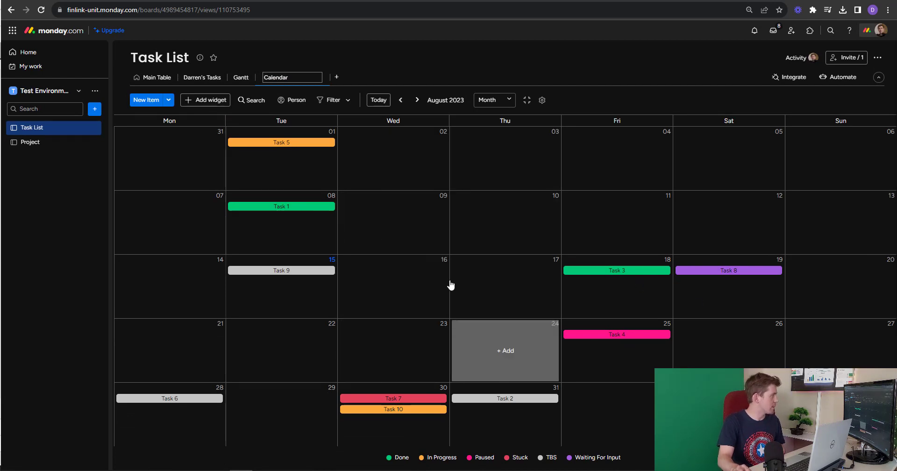
click(541, 102)
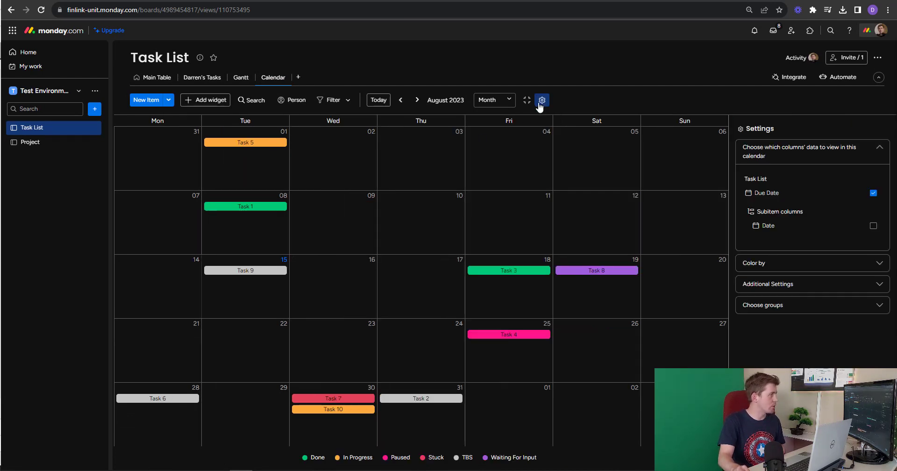
click(879, 150)
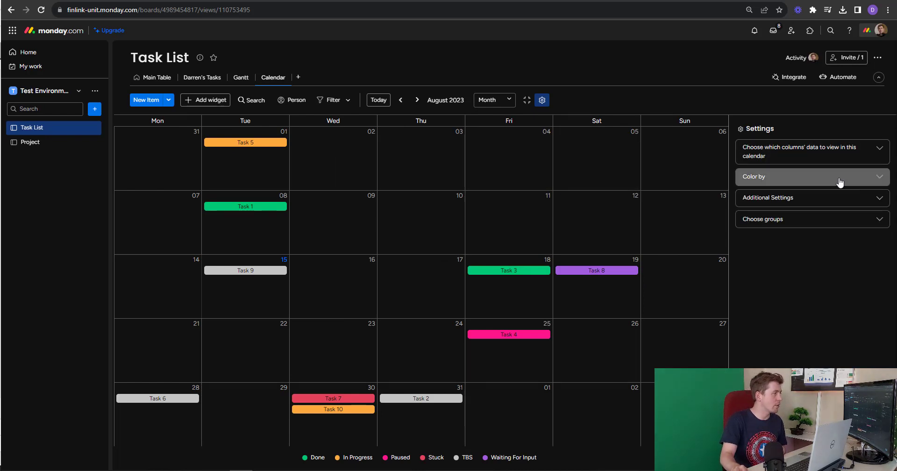
click(877, 176)
click(851, 218)
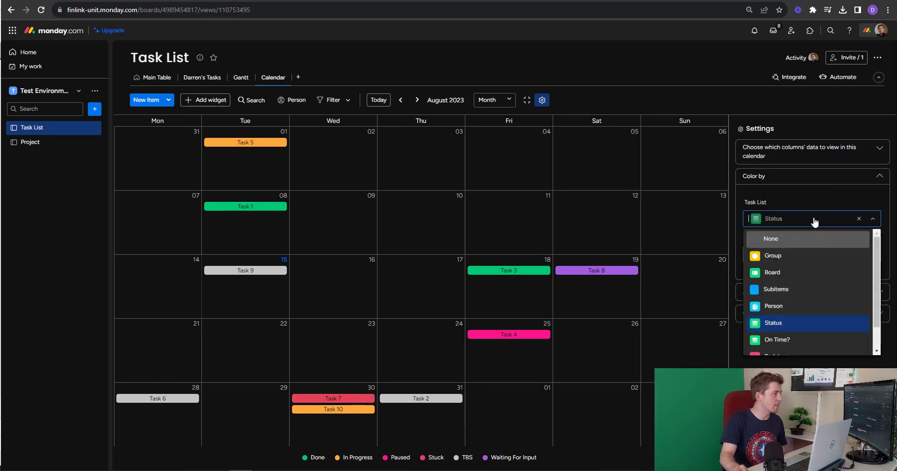
click(774, 306)
click(862, 175)
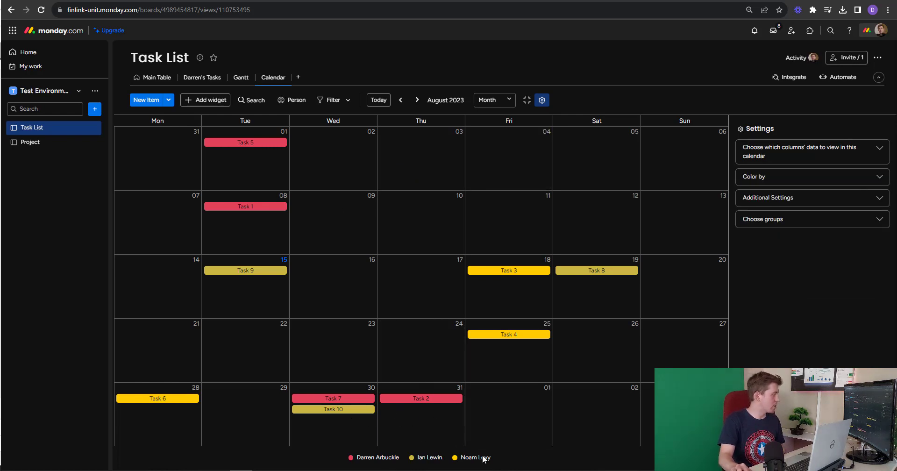
- Review the calendar's Color by, Additional Settings and Choose groups options
click(800, 179)
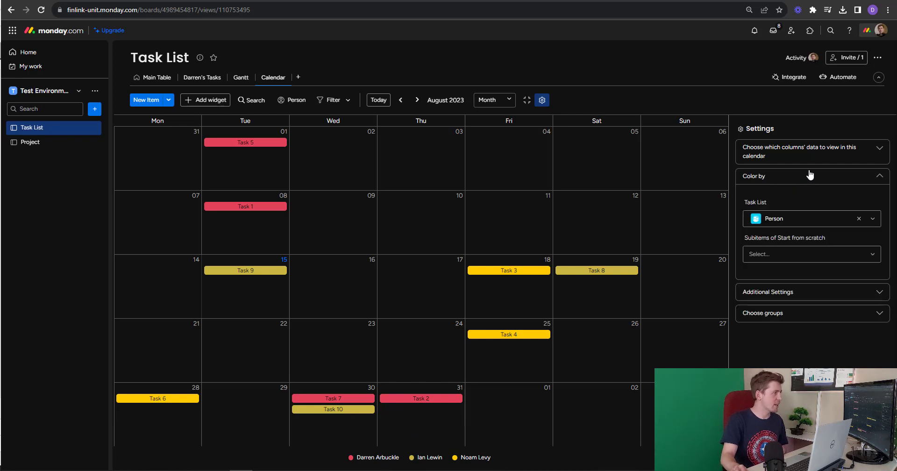
click(810, 176)
click(797, 198)
click(807, 198)
click(781, 218)
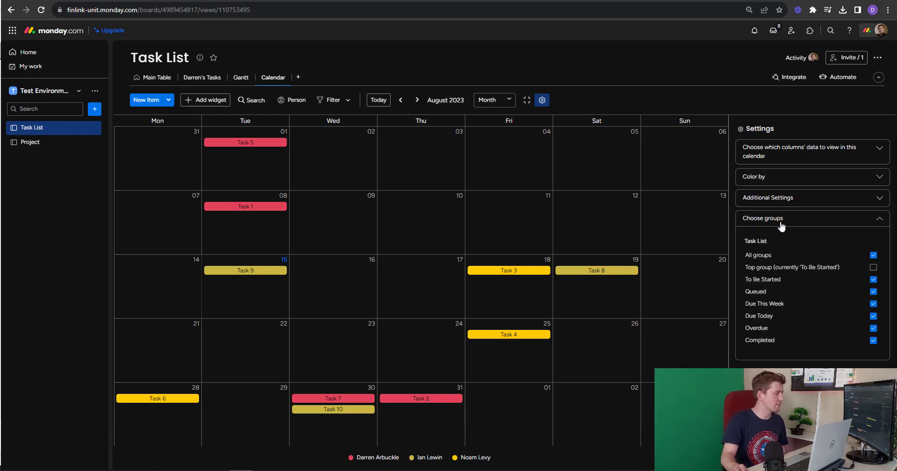
click(781, 221)
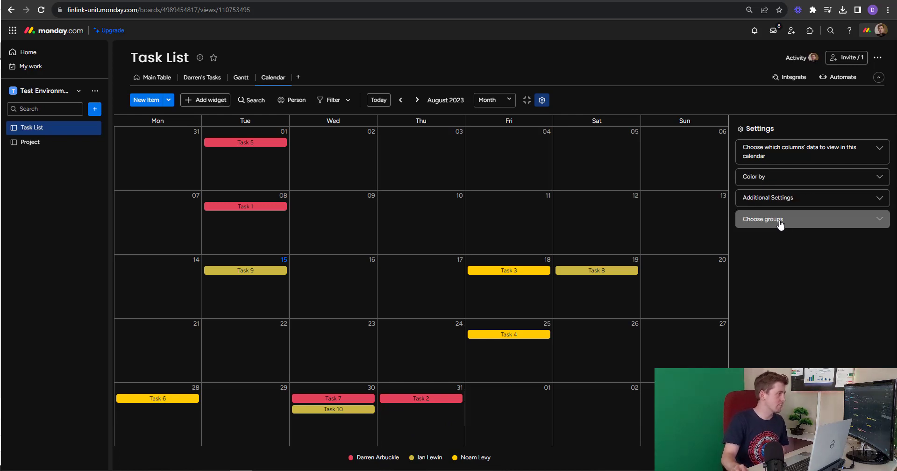
- Try the calendar's Week and Day time scales and return it to Month
click(486, 99)
click(489, 132)
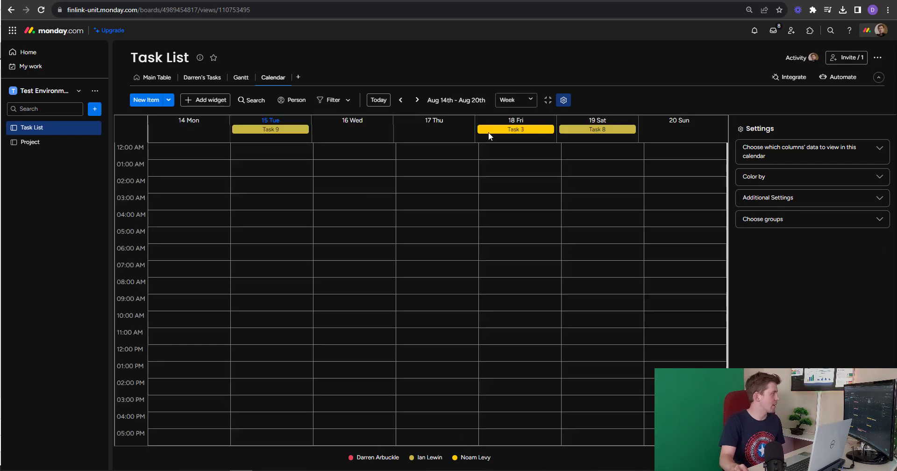
click(518, 101)
click(512, 145)
click(486, 100)
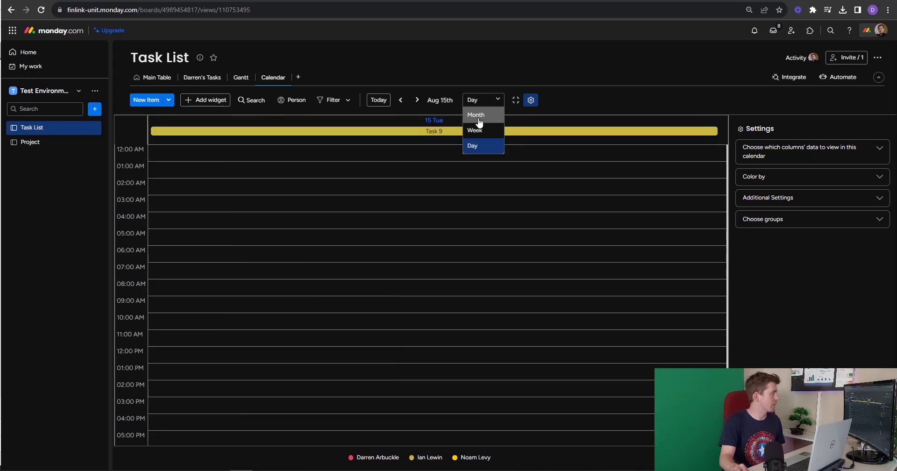
click(478, 115)
- Add a Kanban view to the Task List board and dismiss its introductory tip
click(301, 79)
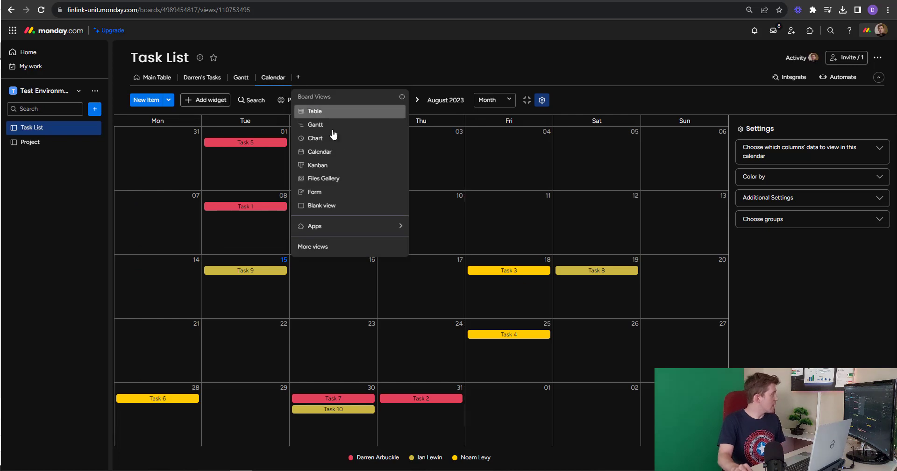
click(349, 163)
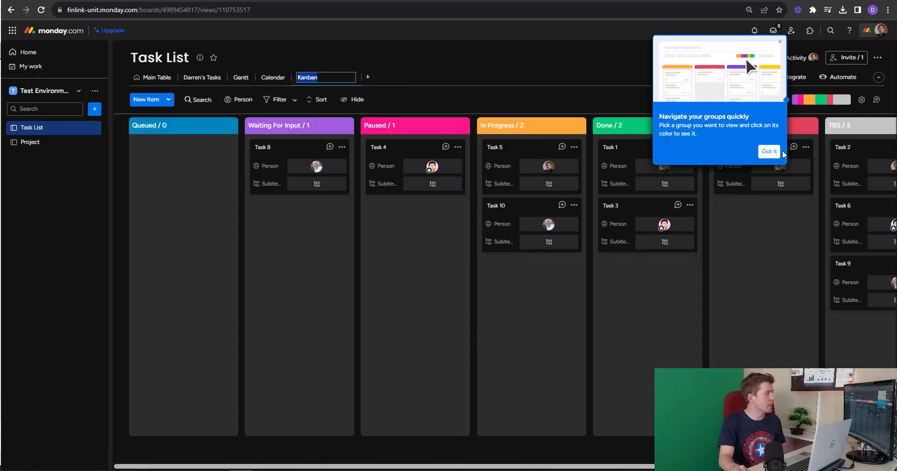
click(773, 153)
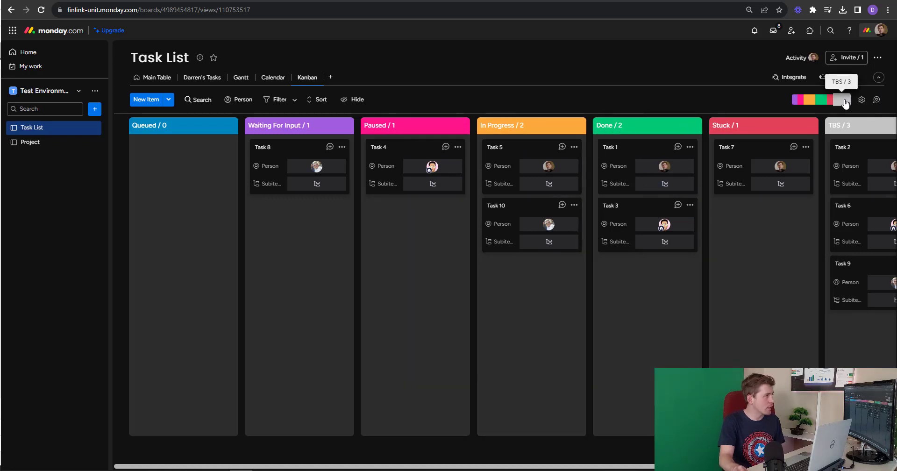
- Show the Due Date and Task type columns on the Kanban cards
click(862, 99)
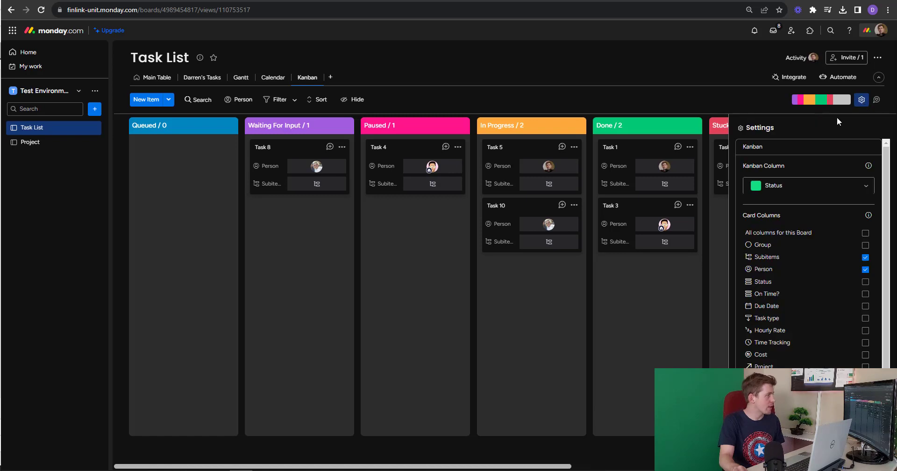
scroll(788, 237, down, 2)
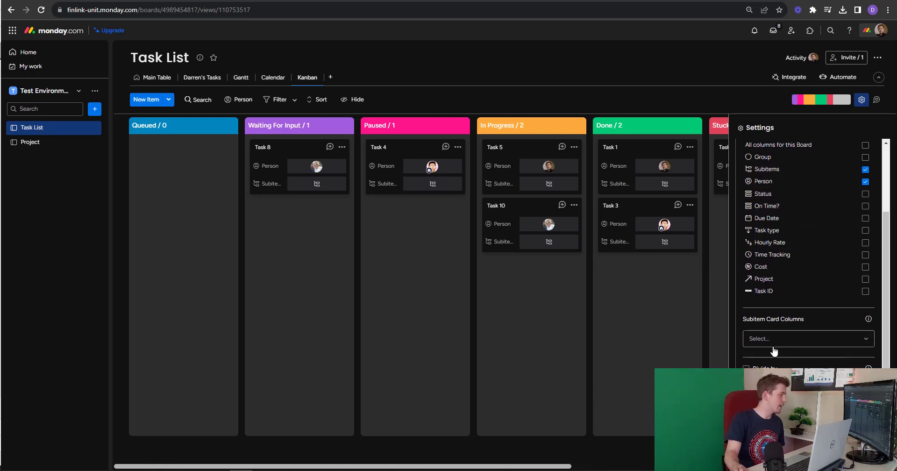
scroll(773, 352, up, 2)
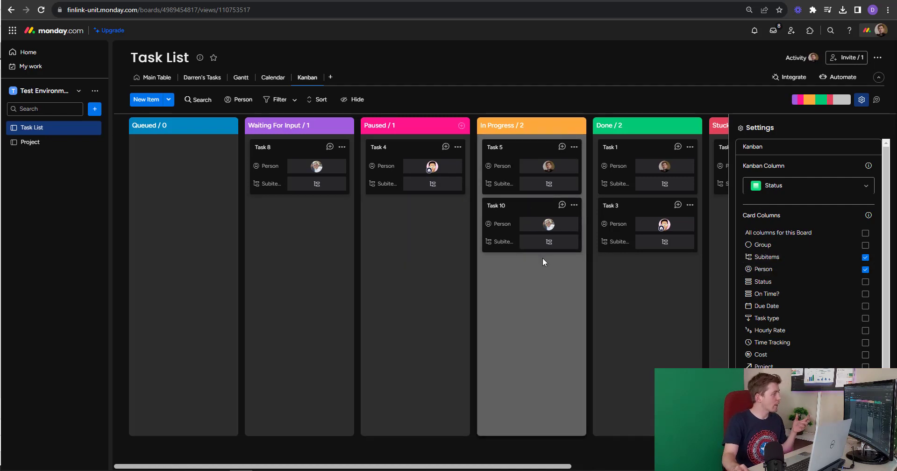
click(865, 307)
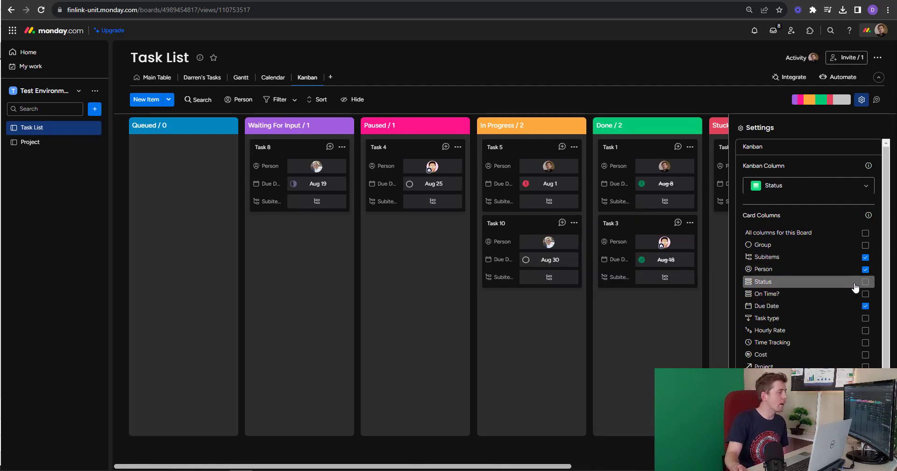
click(866, 318)
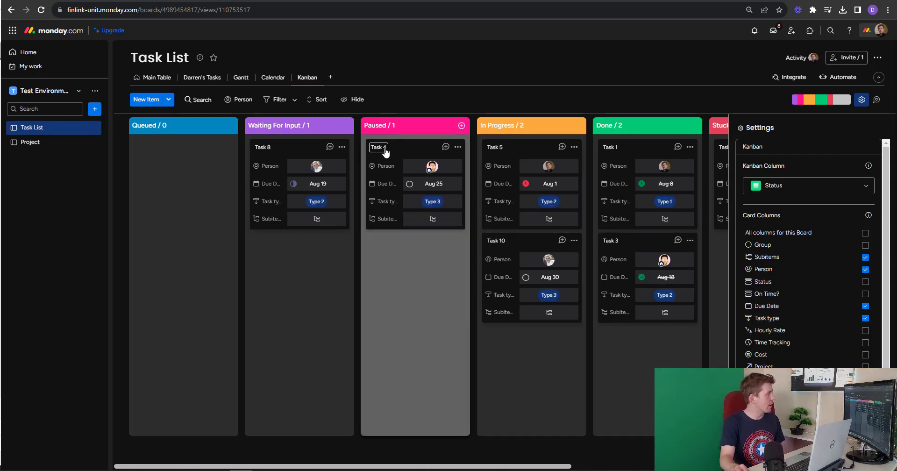
- Move the Task 4 card to In Progress and back to Paused, turning on the Status card column in between
drag(409, 152, 536, 149)
click(866, 282)
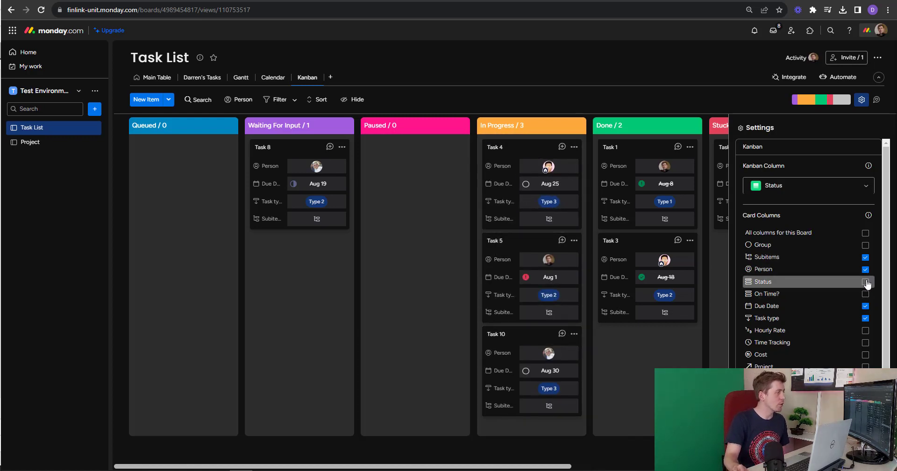
drag(527, 155, 457, 147)
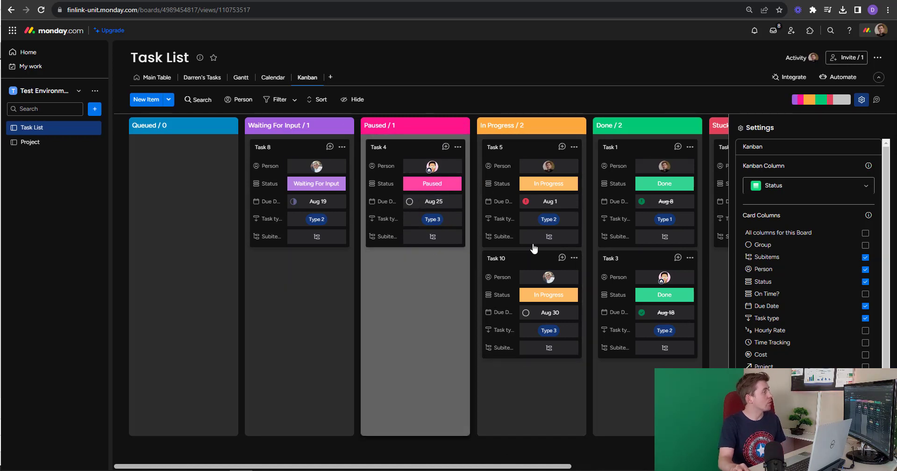
- Filter the Kanban by Person is Me, save the filter to this view, and close the filter and settings
click(295, 102)
click(351, 146)
click(330, 206)
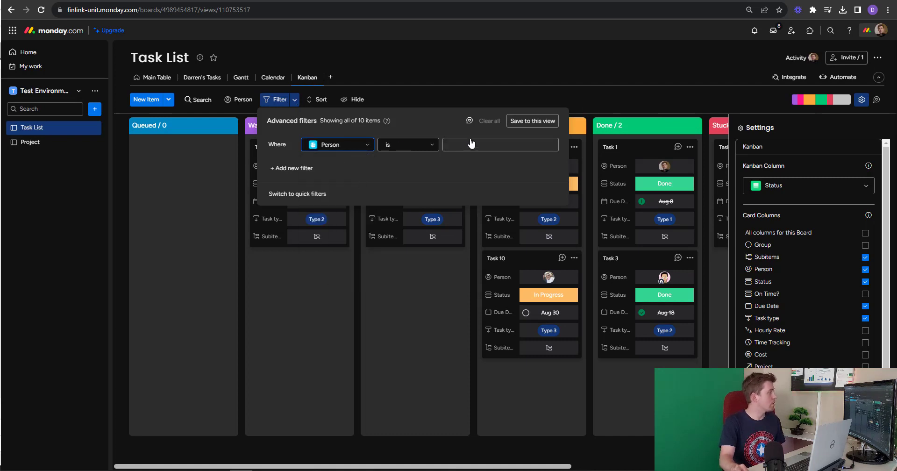
click(471, 143)
click(482, 212)
click(533, 120)
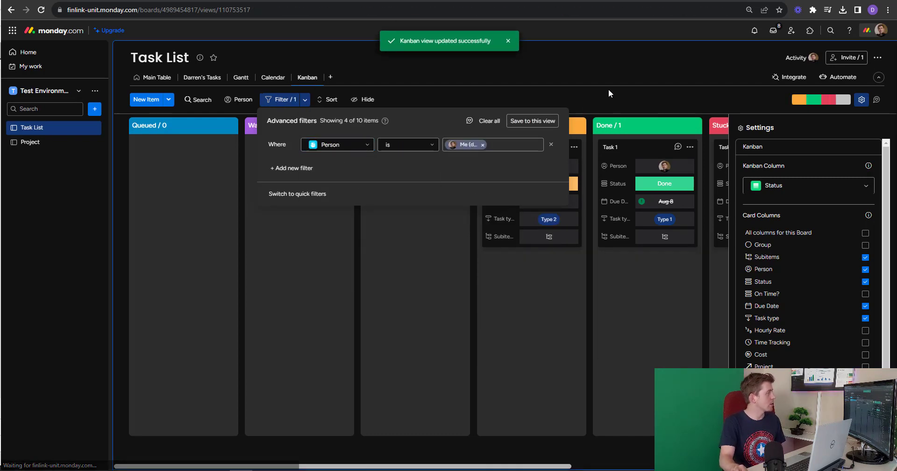
click(609, 89)
click(863, 99)
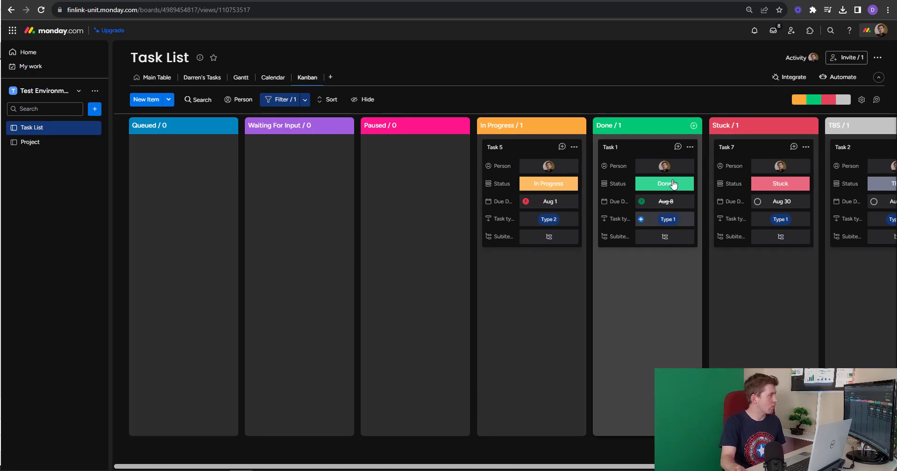
- Add a Blank view to the Task List board and place a Table widget in it
click(331, 77)
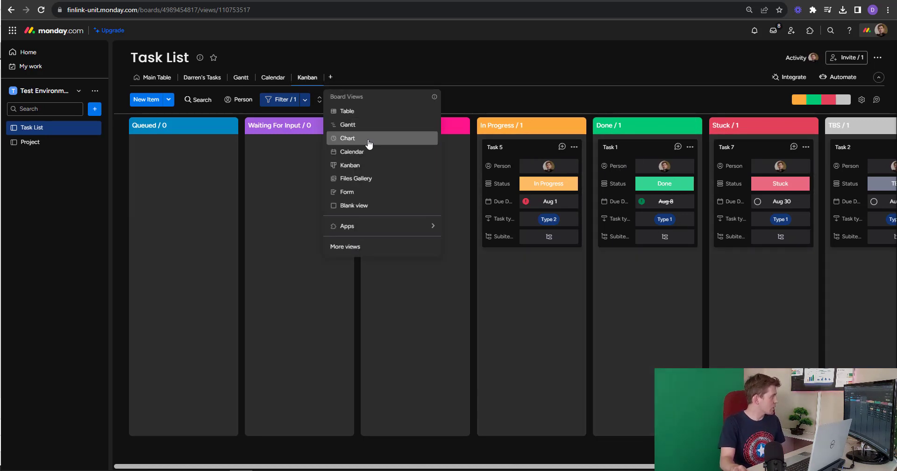
mouse_move(394, 228)
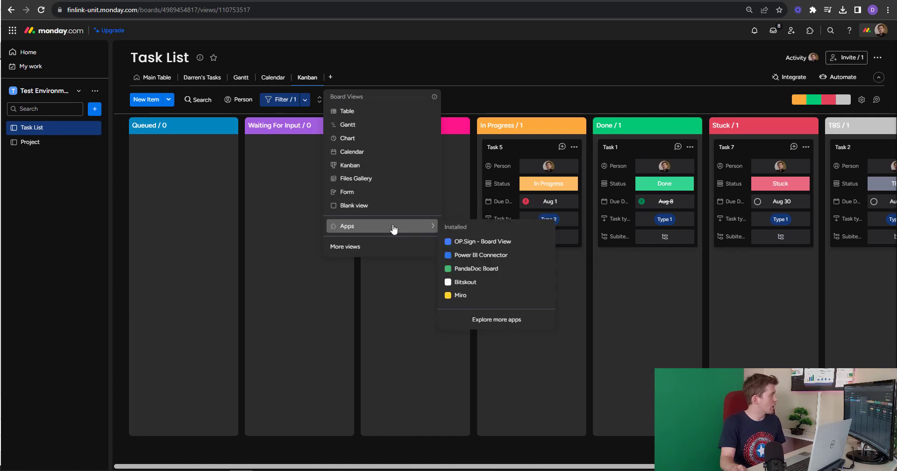
click(364, 205)
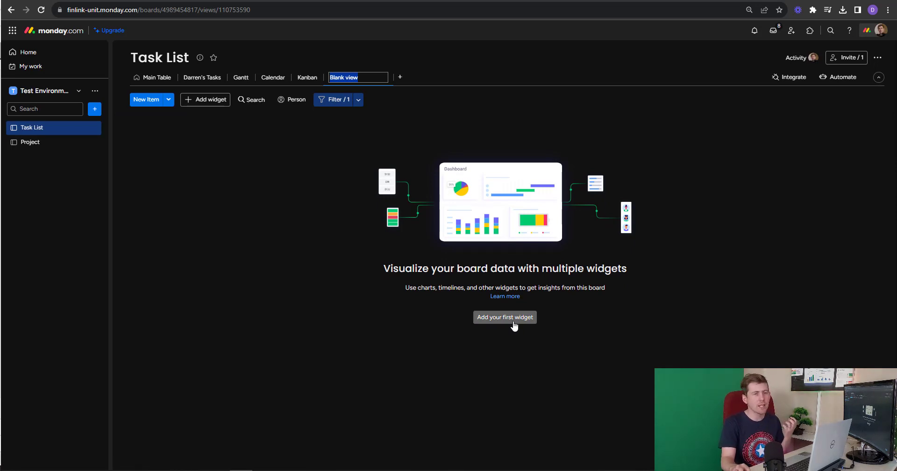
click(516, 322)
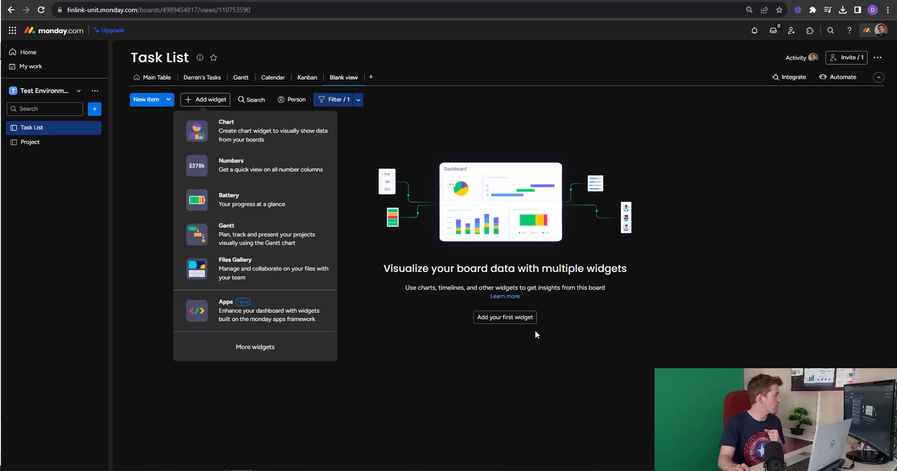
click(262, 347)
text(table)
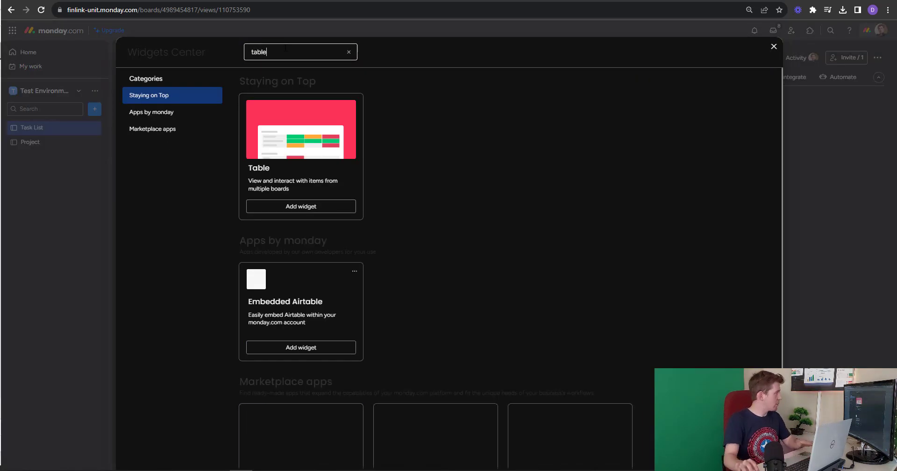
click(306, 208)
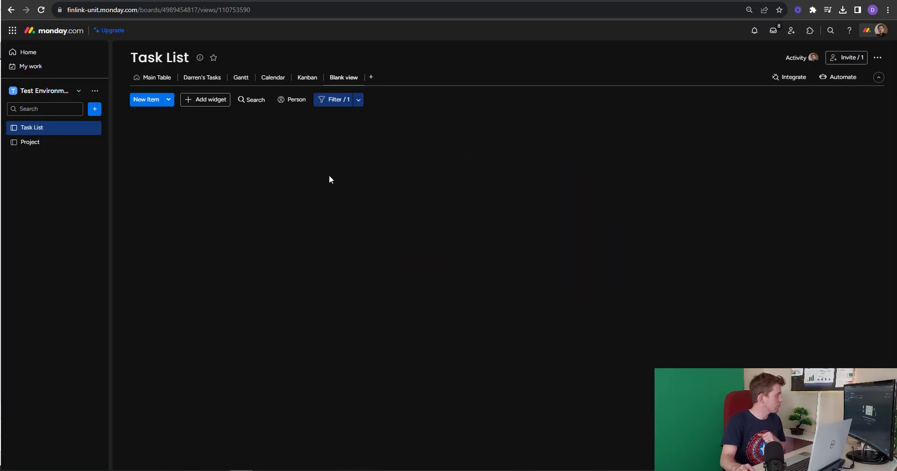
- Resize the Table widget to about half the view's width and make it taller, closing its expanded window
drag(753, 290, 502, 467)
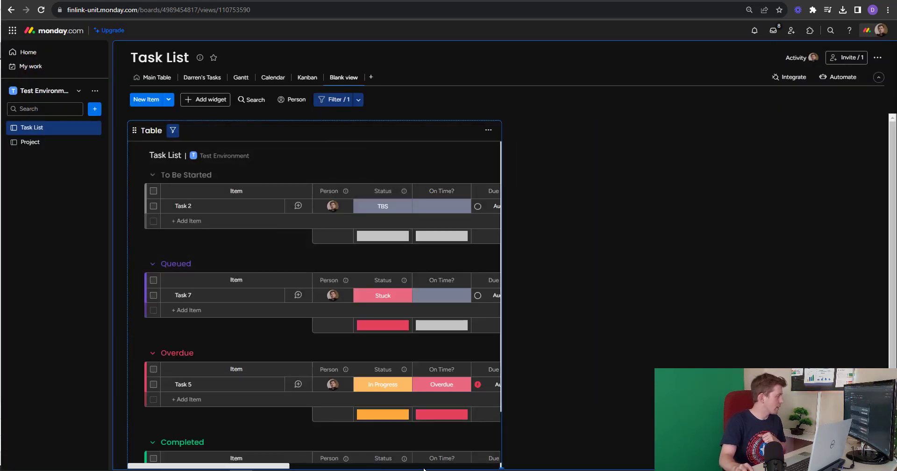
click(504, 151)
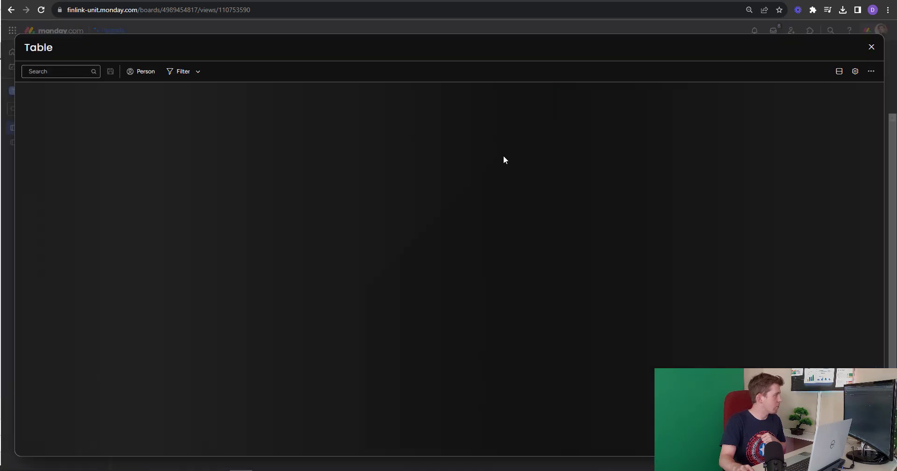
key(Escape)
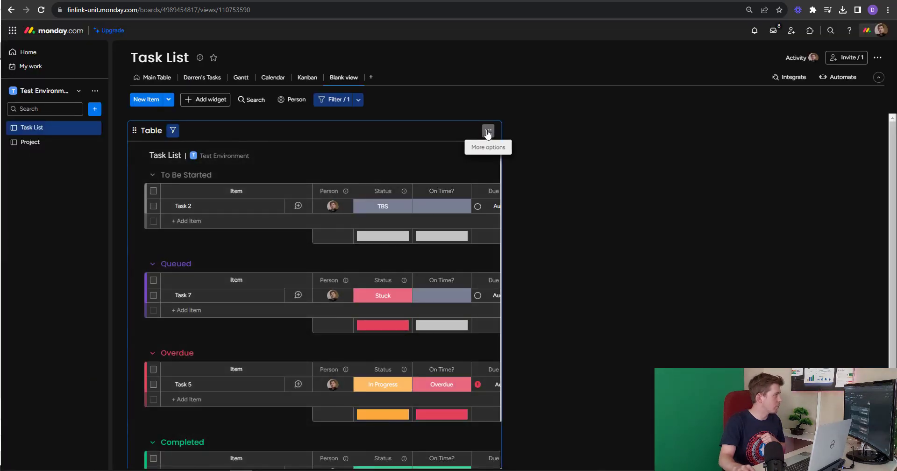
- Limit the Table widget's columns to Name, Person, Status and Due Date, and close its settings window
click(488, 130)
click(512, 166)
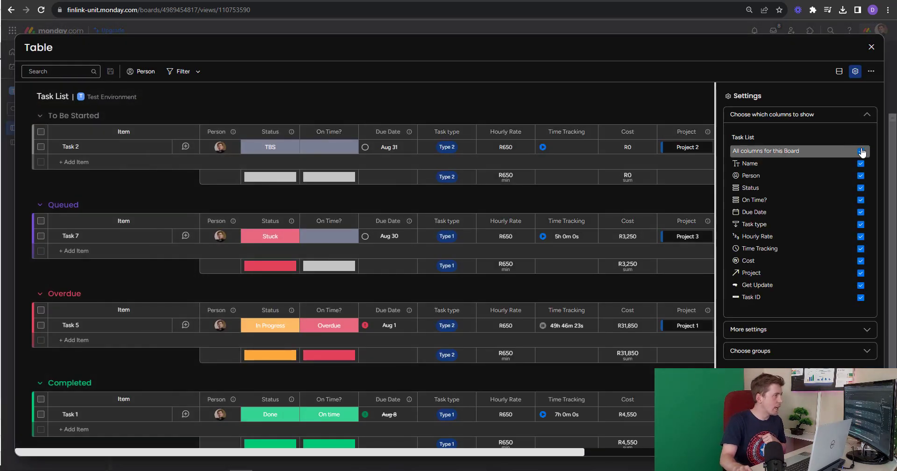
click(861, 151)
click(861, 164)
click(861, 176)
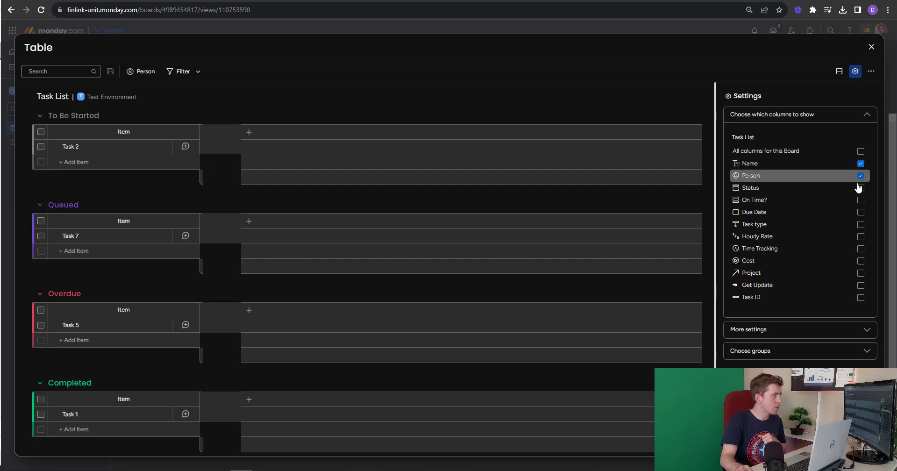
click(861, 188)
click(861, 213)
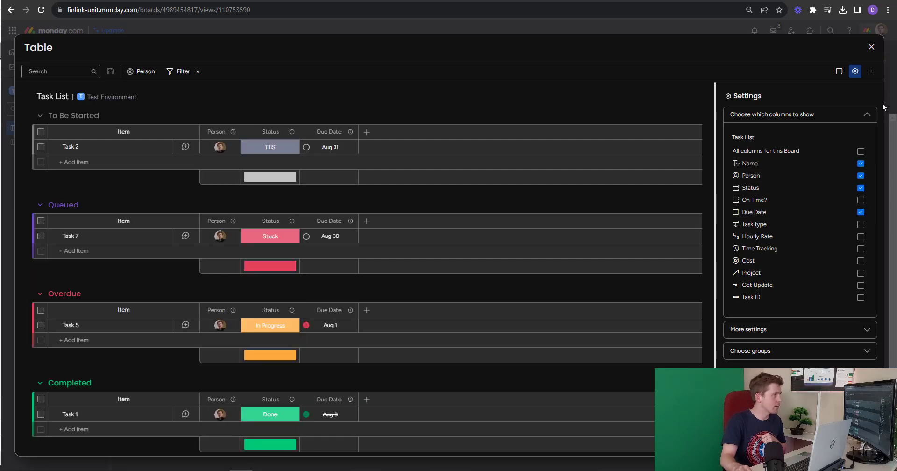
click(872, 47)
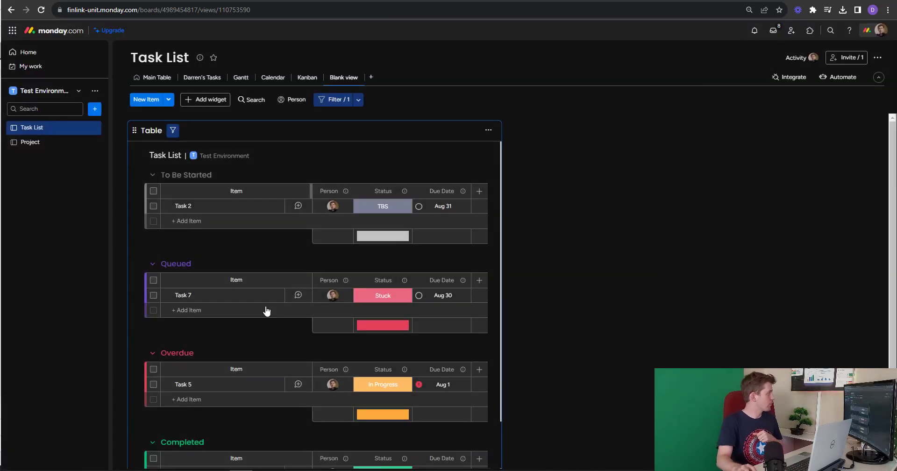
- Add a Chart widget beside the Table widget and stretch it down to match the table's height
click(204, 100)
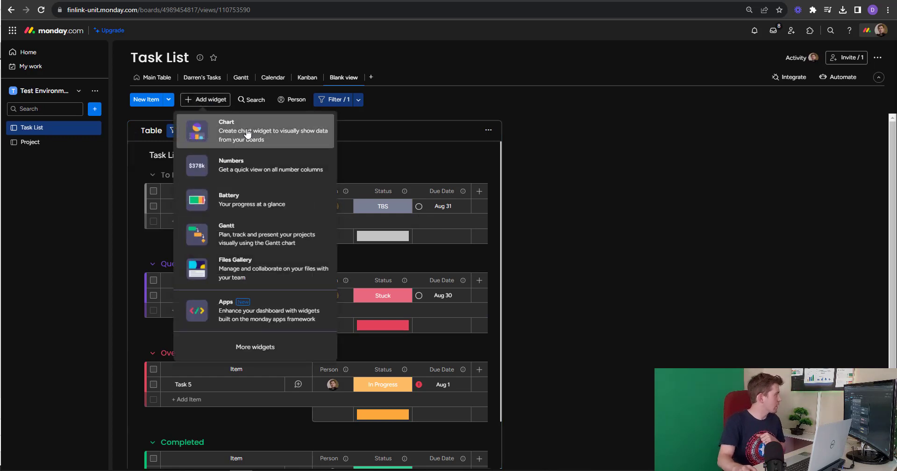
click(261, 137)
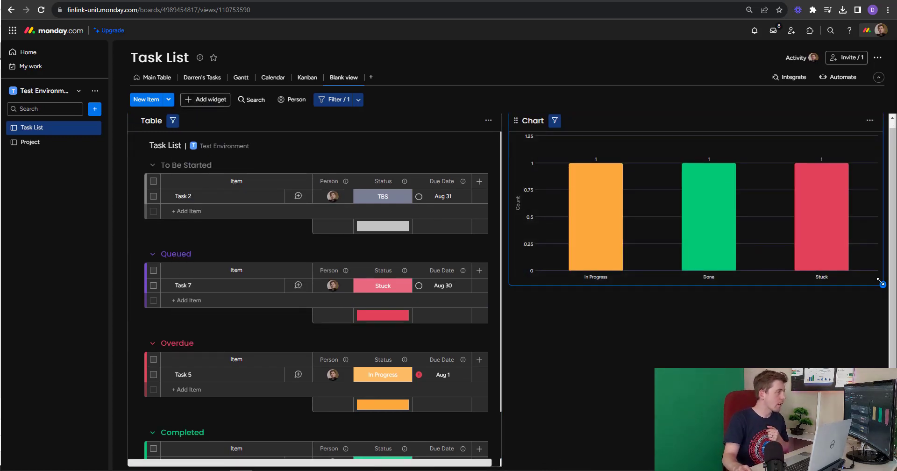
drag(879, 281, 882, 467)
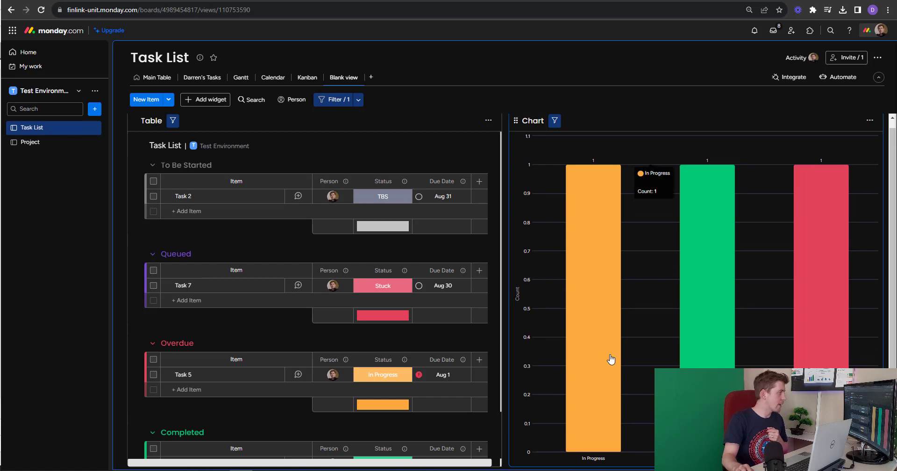
scroll(612, 359, up, 1)
scroll(589, 279, down, 3)
scroll(465, 294, up, 2)
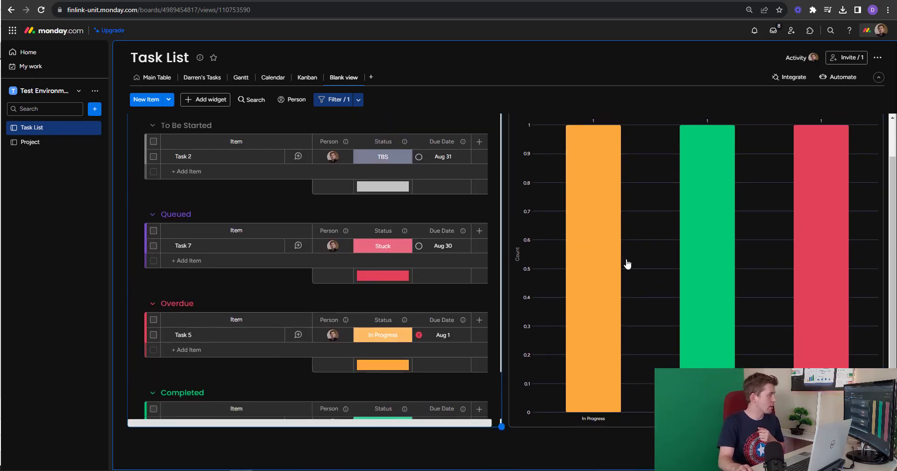
scroll(627, 265, up, 2)
- Examine the Chart widget's chart type, X Axis and Y Axis settings, and close its window
click(870, 130)
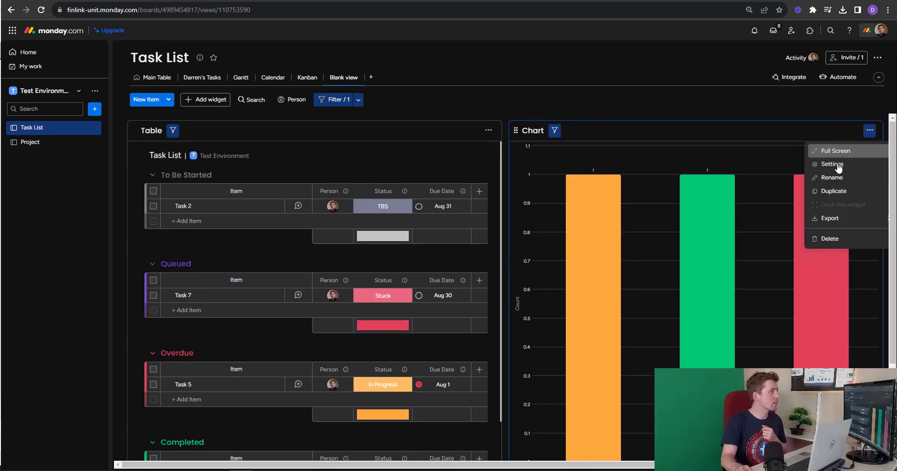
click(837, 165)
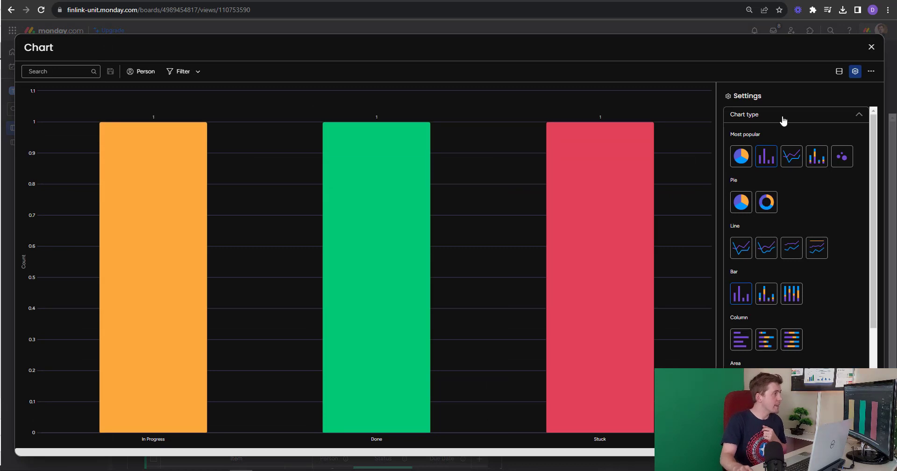
click(784, 120)
click(773, 146)
click(756, 137)
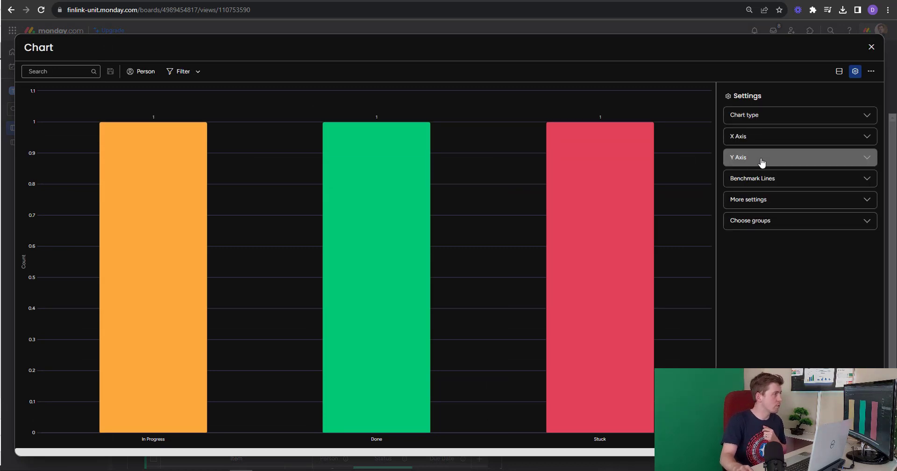
click(763, 162)
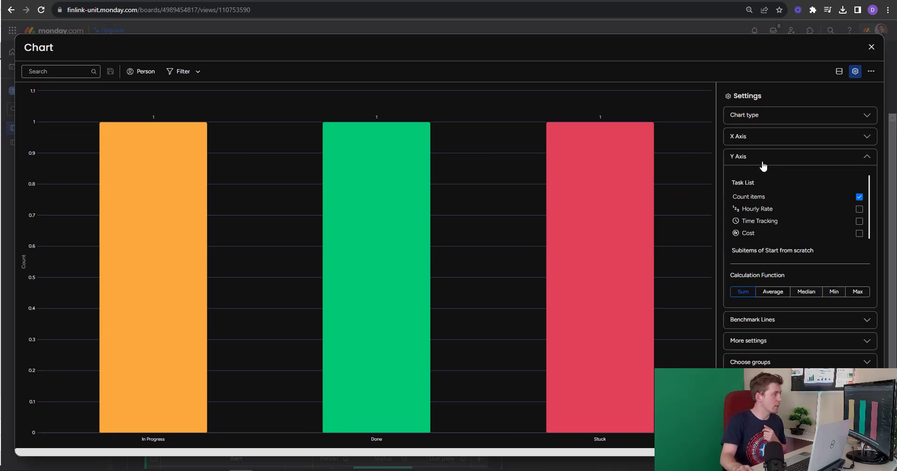
click(837, 161)
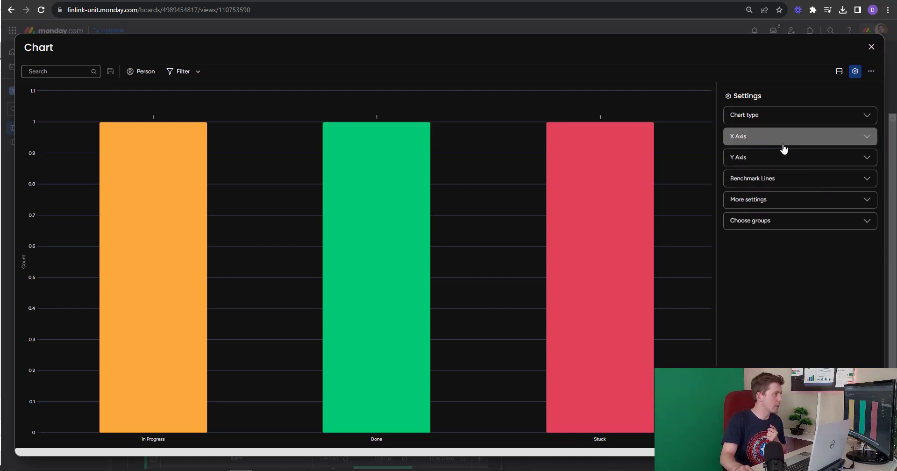
click(791, 116)
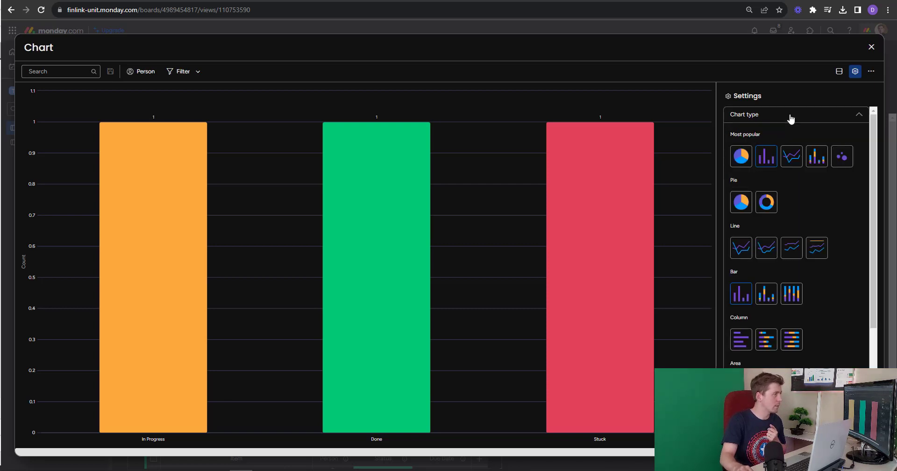
click(871, 48)
- Clear the Person filter on the Blank view and save the cleared filter to this view
click(359, 100)
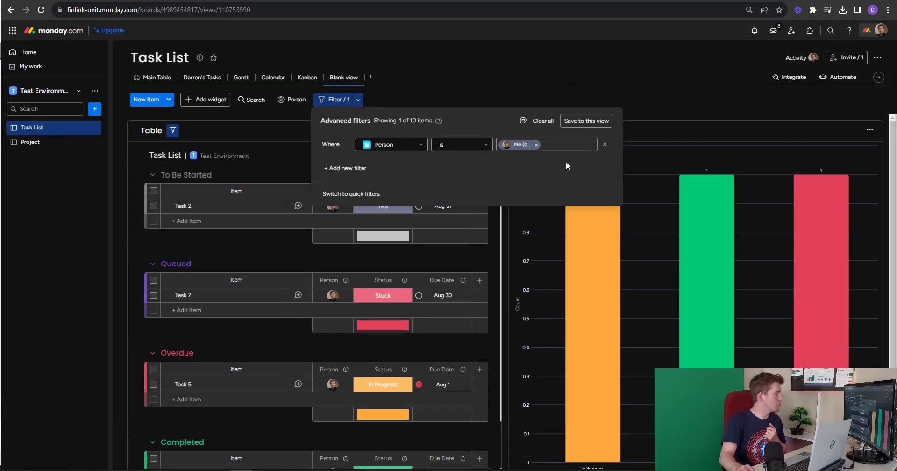
click(544, 121)
click(591, 122)
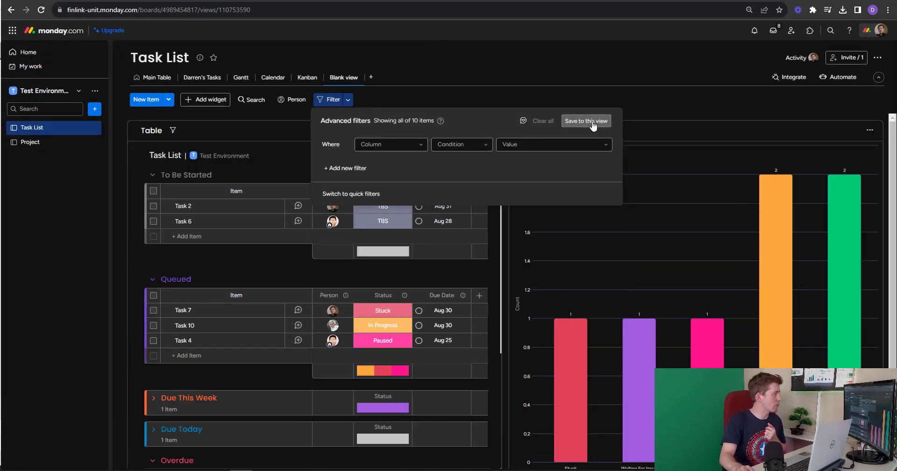
click(660, 119)
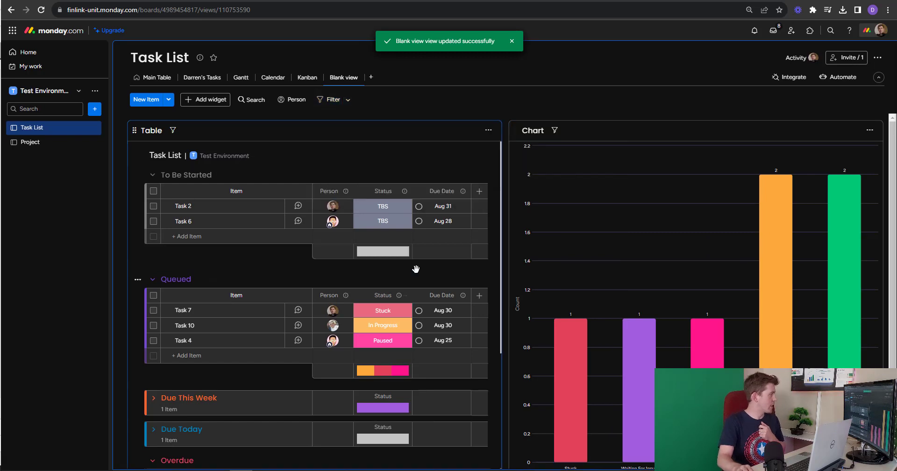
- Collapse the To Be Started, Queued, Overdue and Completed groups in the Table widget
click(152, 175)
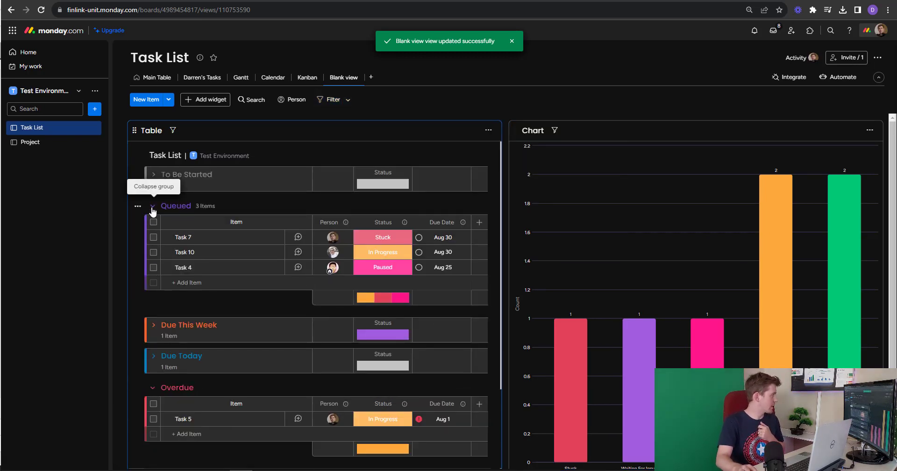
click(153, 207)
click(152, 300)
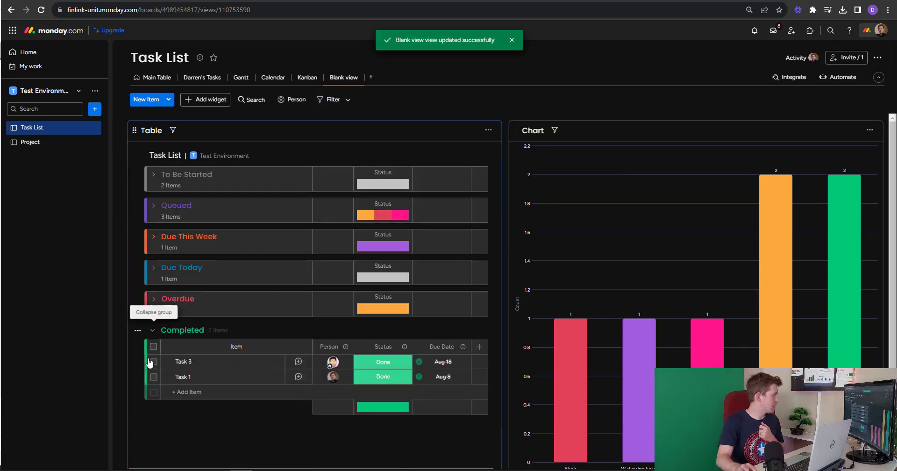
click(154, 334)
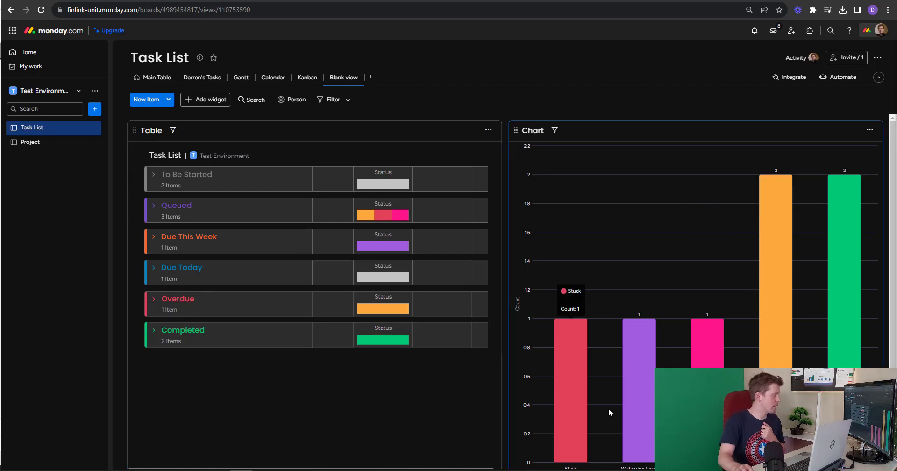
- Shorten the Chart widget to a little over half its height
scroll(619, 406, down, 2)
scroll(618, 402, up, 2)
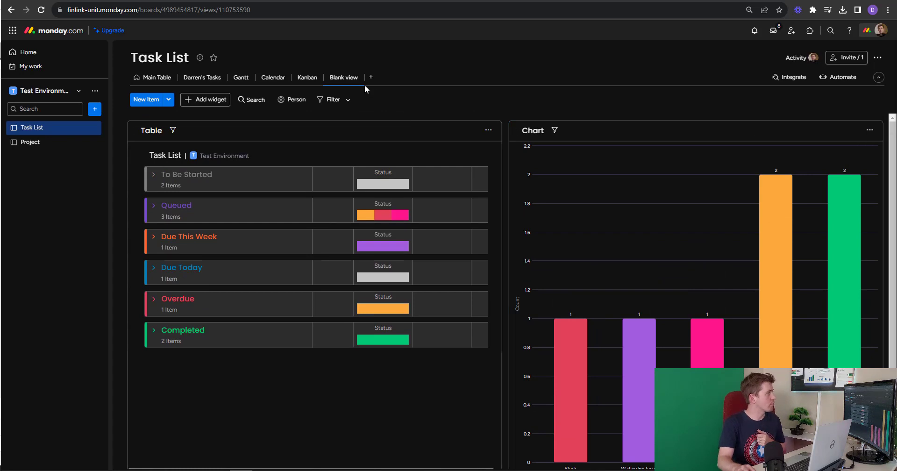
scroll(760, 280, down, 2)
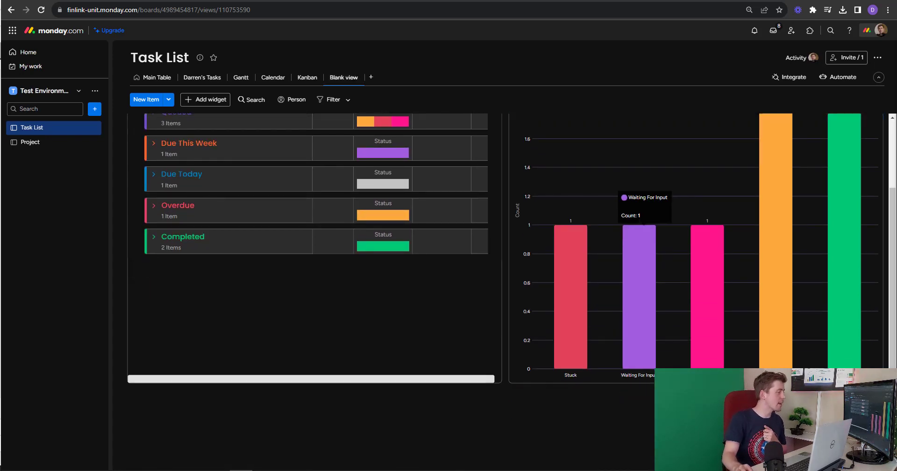
drag(881, 380, 871, 236)
- Duplicate the Chart widget and extend the Table widget down to line up with the bottom of the lower chart
click(870, 130)
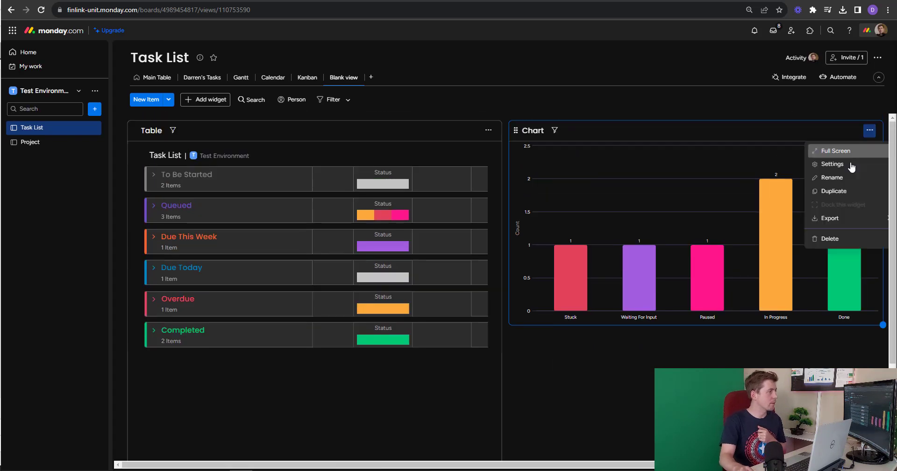
click(834, 191)
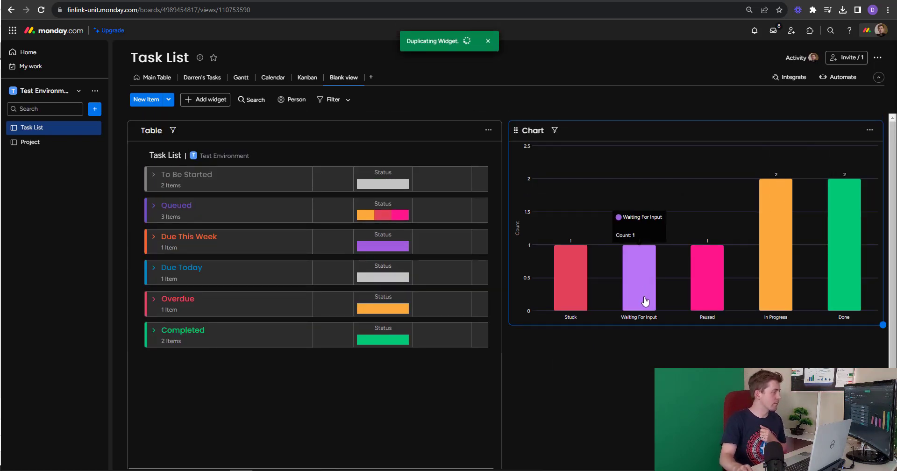
drag(497, 291, 537, 364)
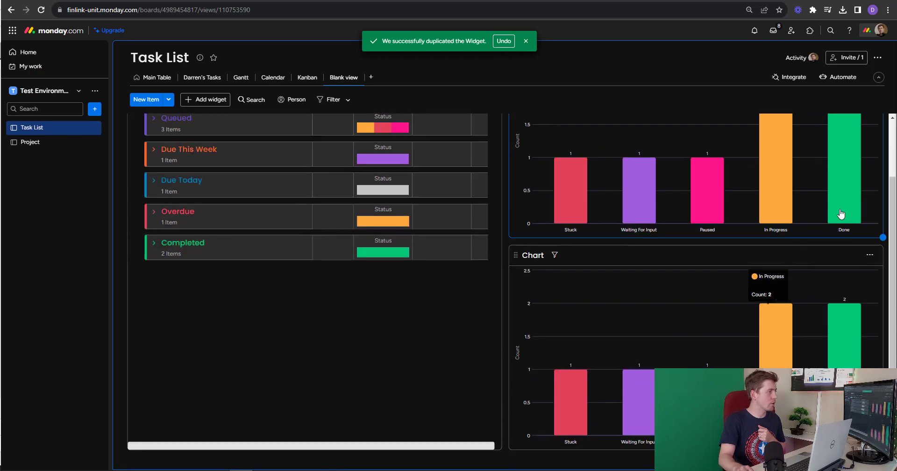
- Change the duplicated Chart widget's type to Donut and close its settings window
click(868, 255)
click(832, 293)
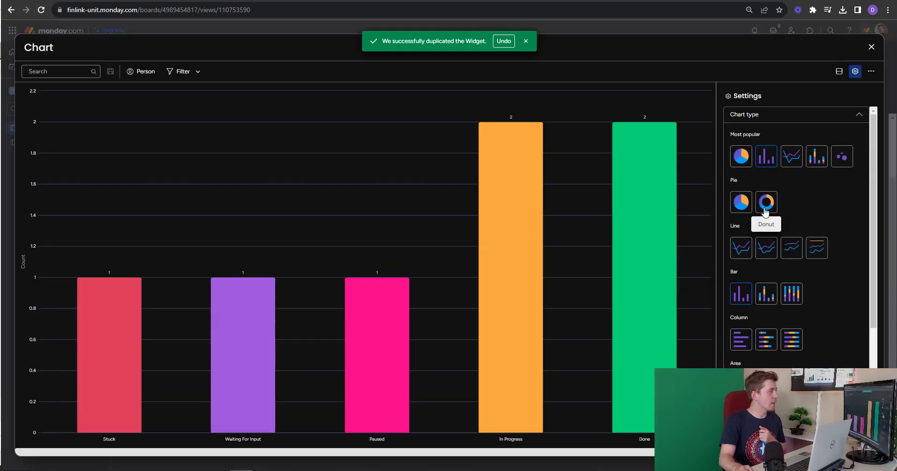
click(767, 202)
click(870, 47)
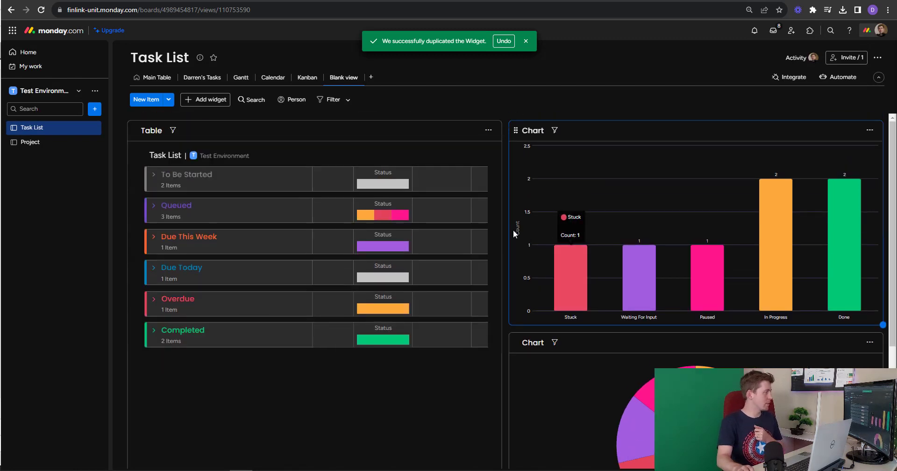
- Shrink the height of the bar Chart widget and shorten the Table widget to end level with the donut chart
scroll(701, 247, down, 2)
scroll(877, 269, up, 2)
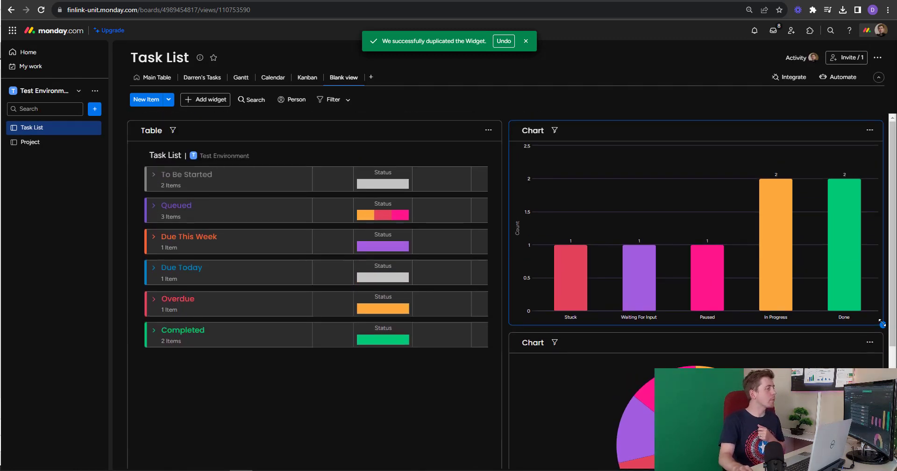
drag(881, 322, 874, 237)
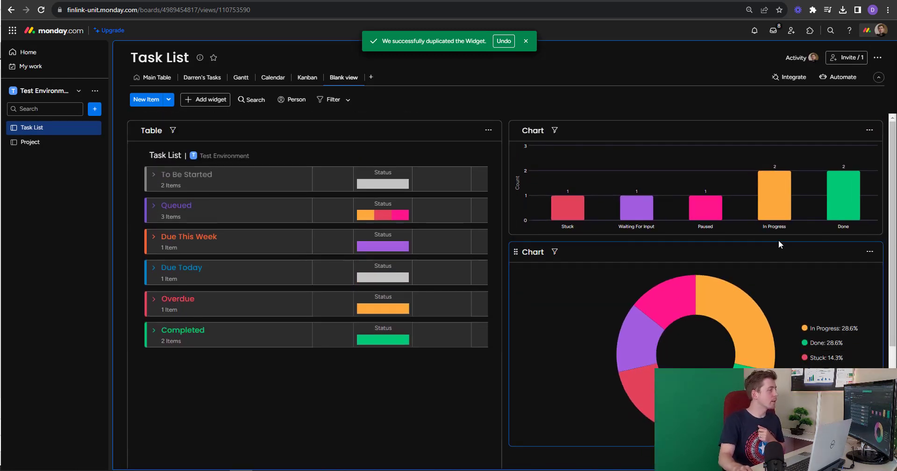
scroll(748, 252, down, 3)
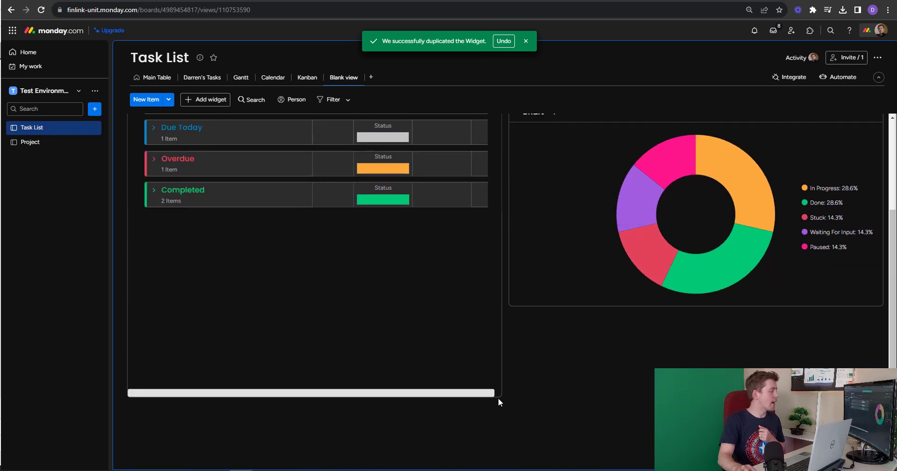
drag(502, 397, 541, 352)
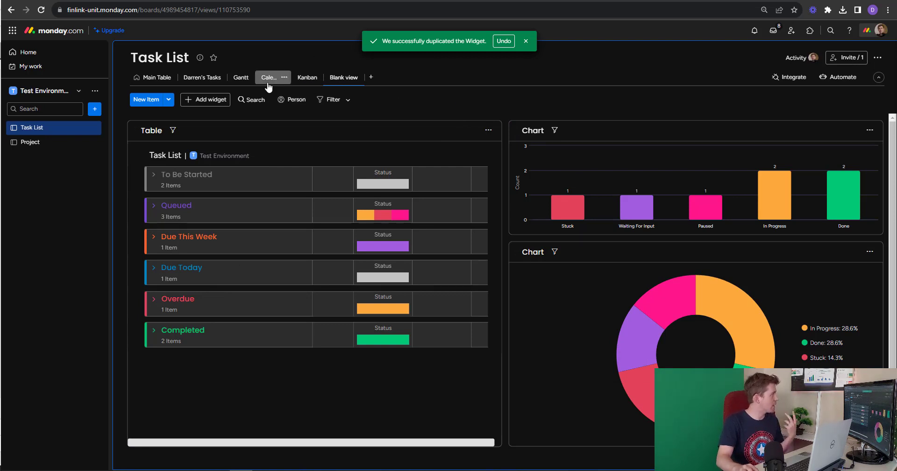
- Add a Workload view to the Task List board from the Views Center and reload the page
click(371, 78)
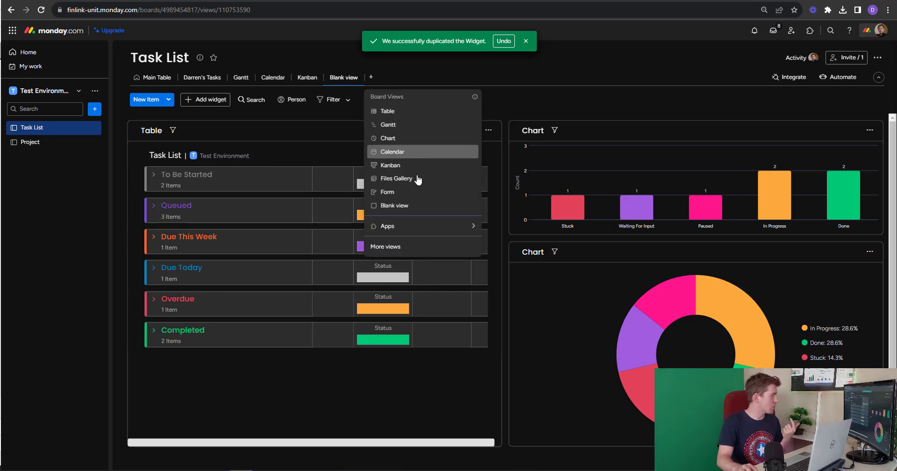
click(409, 246)
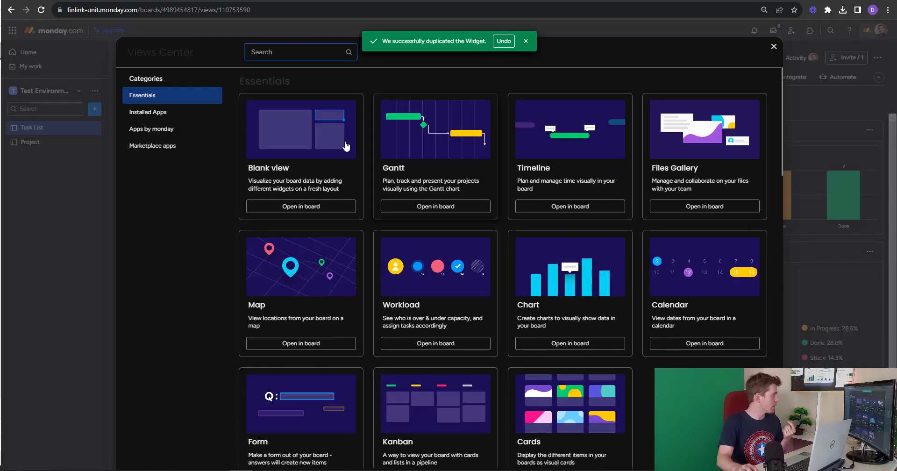
scroll(550, 161, down, 1)
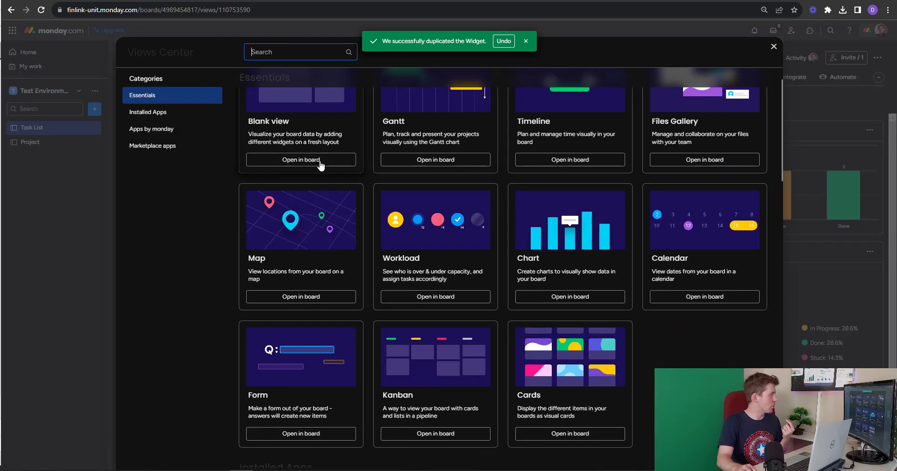
scroll(314, 180, down, 1)
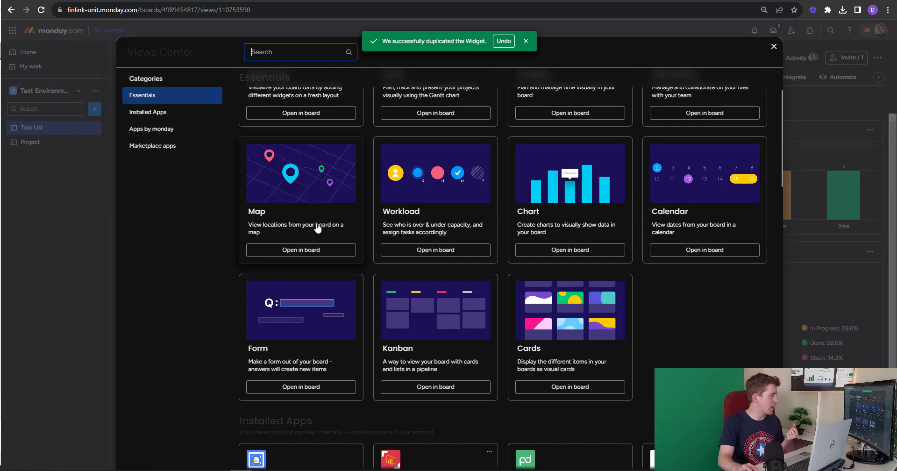
click(431, 249)
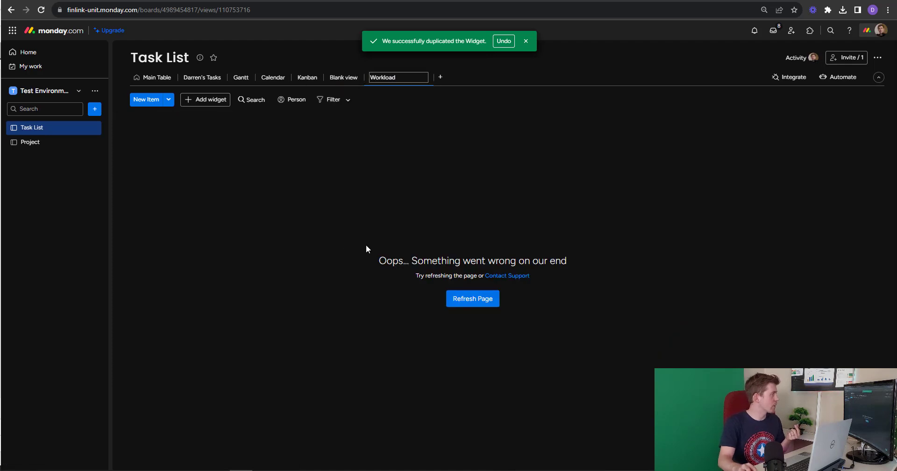
click(471, 74)
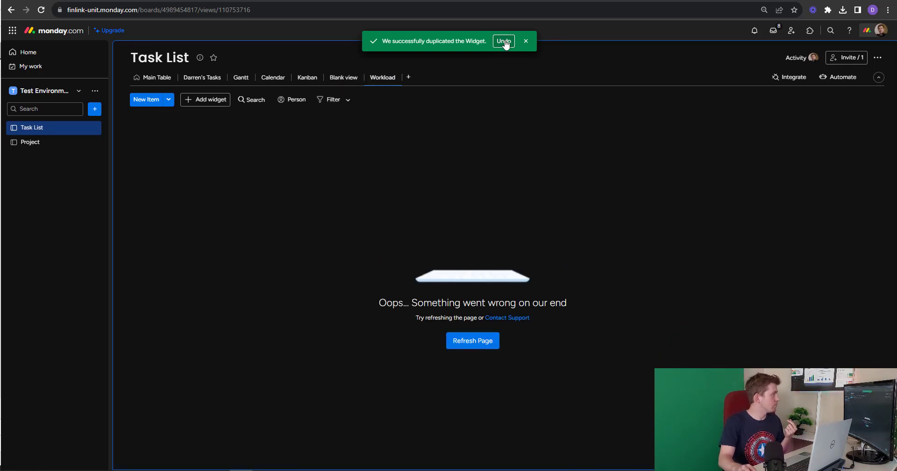
click(41, 9)
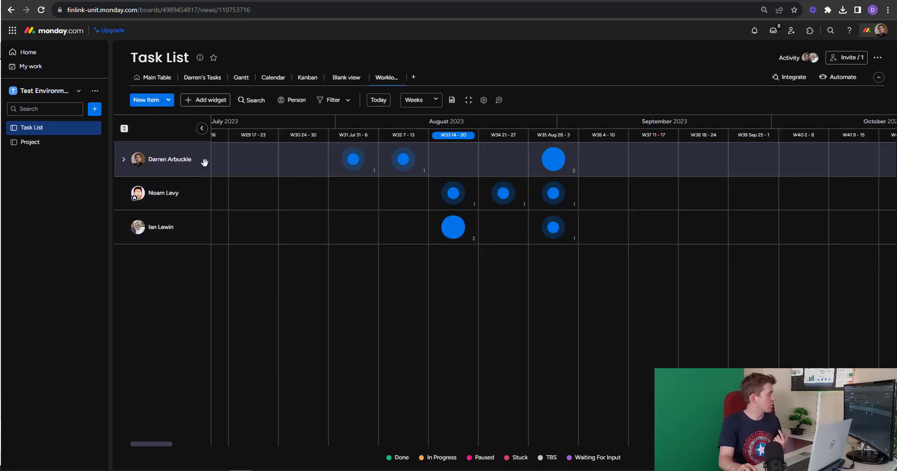
- Open the Workload view's settings and review the Time columns and Resource type sections
click(484, 99)
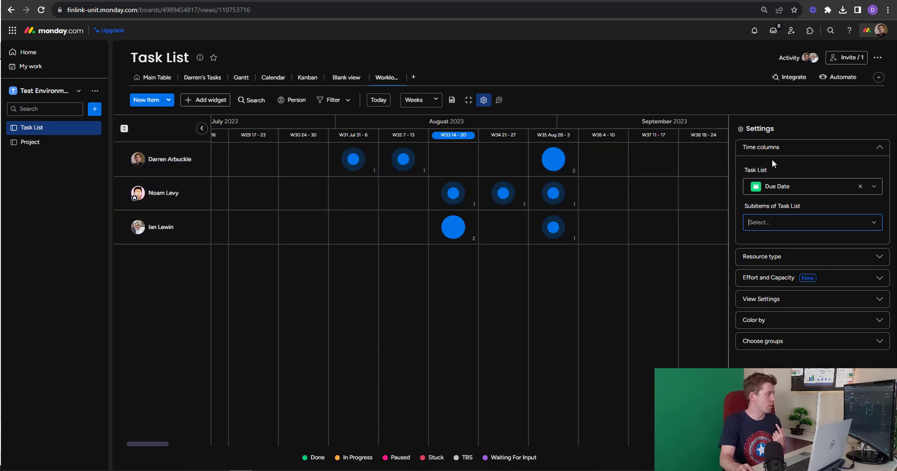
click(771, 151)
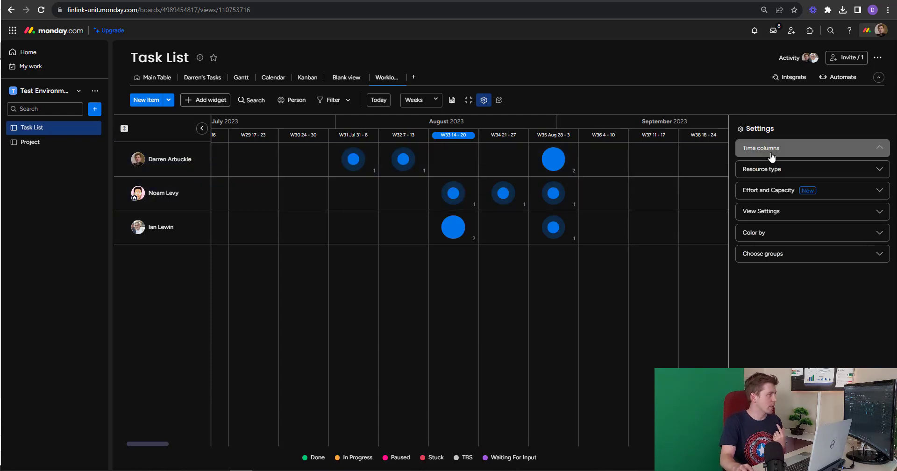
click(360, 160)
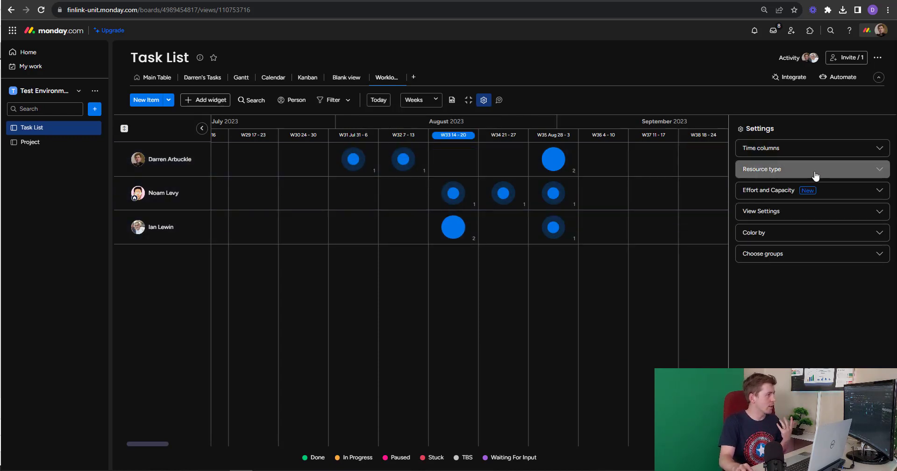
click(802, 167)
click(793, 169)
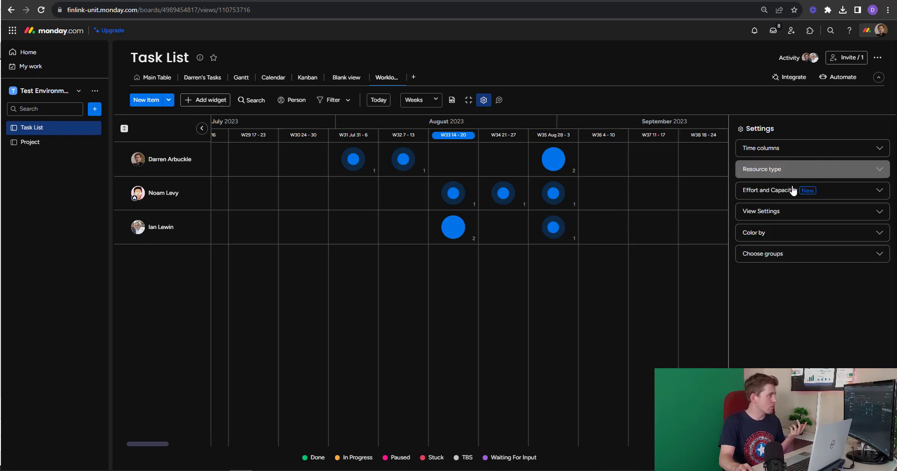
- Try measuring workload effort by the Time Tracking column, and return the effort measure to Count items
click(794, 190)
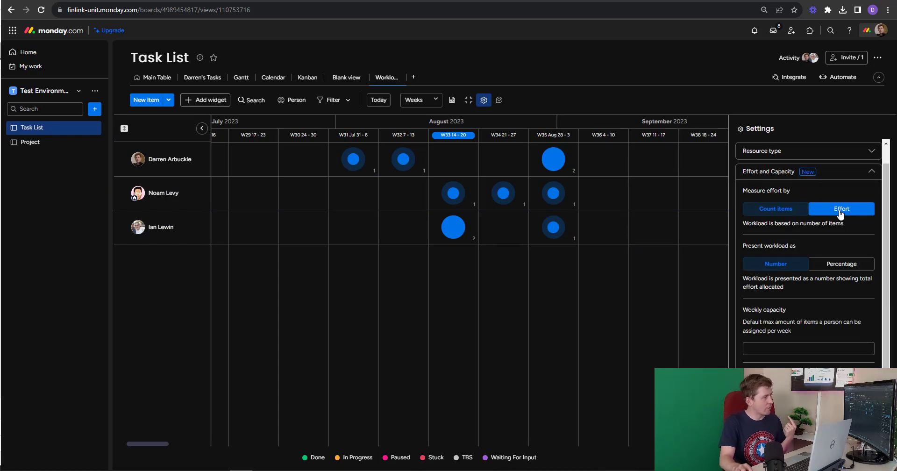
click(839, 214)
scroll(798, 261, down, 1)
click(790, 234)
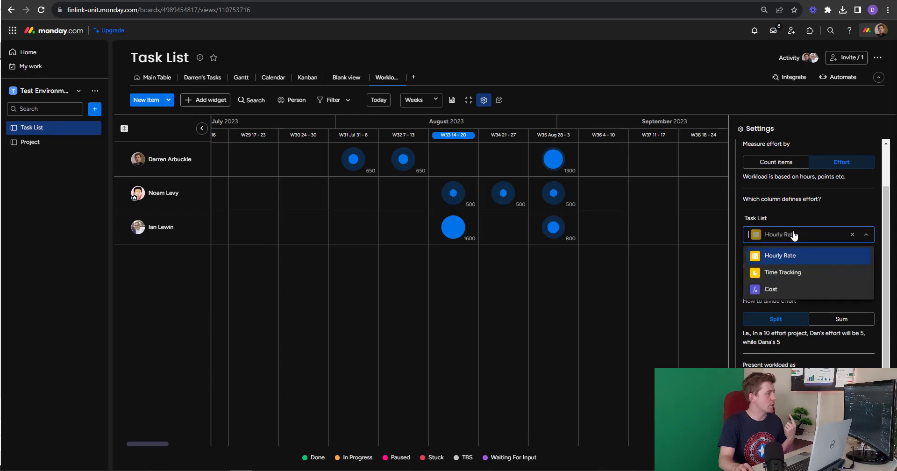
click(787, 274)
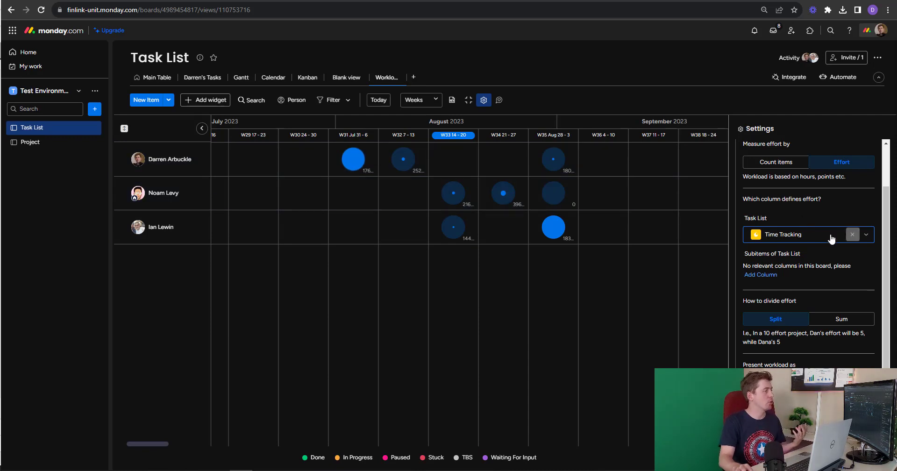
click(788, 166)
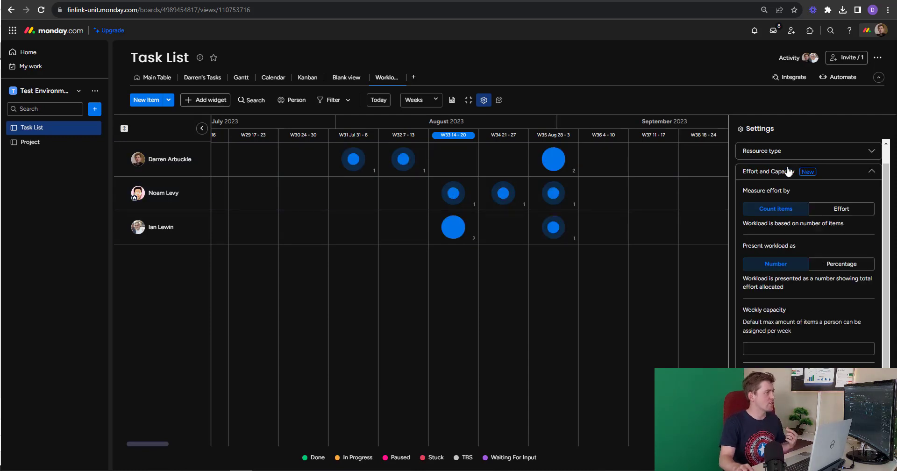
click(837, 176)
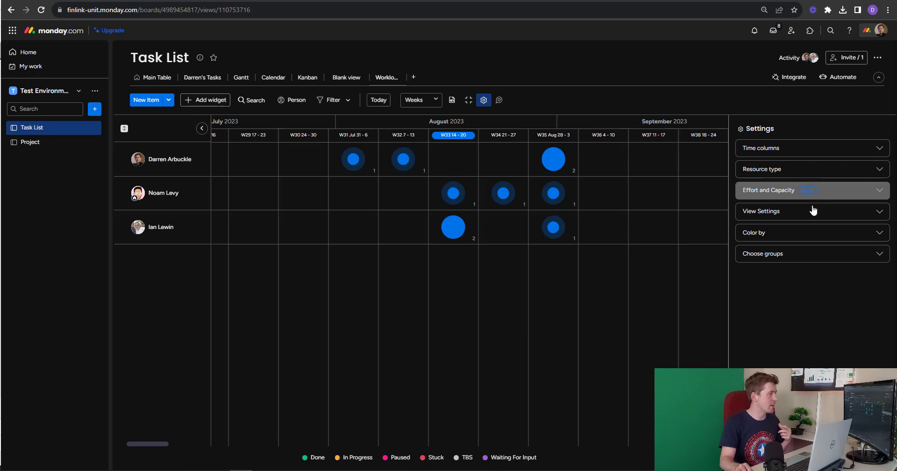
- Try coloring the workload's Task List items by Group, and set the coloring to the Person column instead
click(789, 232)
click(786, 272)
scroll(787, 299, down, 1)
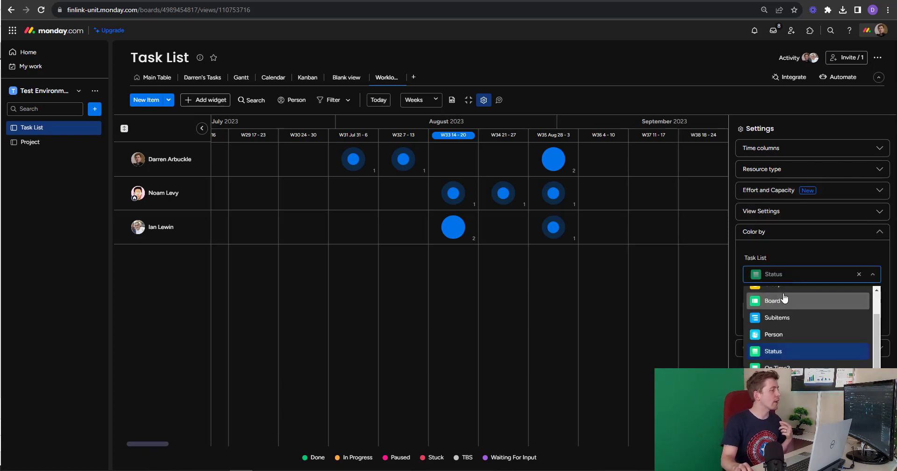
click(786, 291)
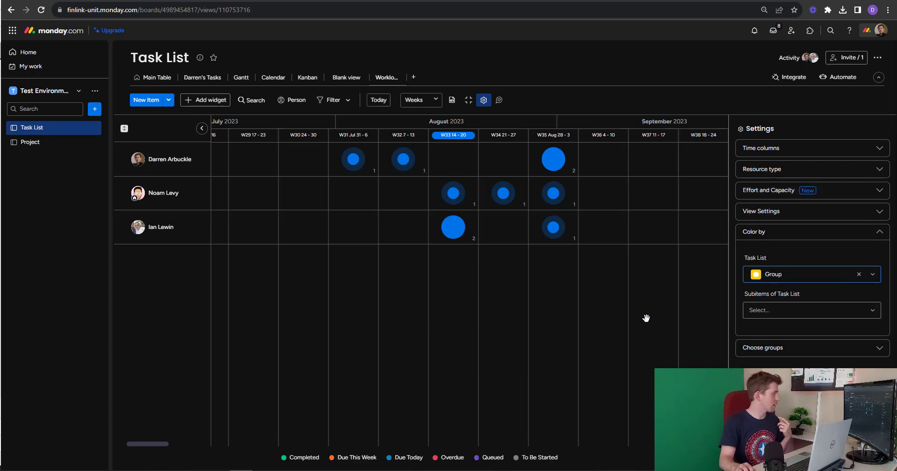
click(794, 275)
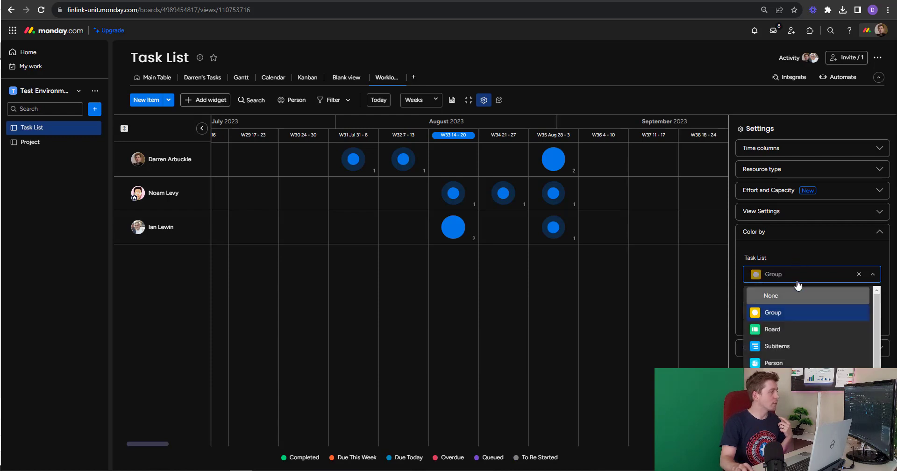
scroll(753, 300, down, 1)
click(770, 341)
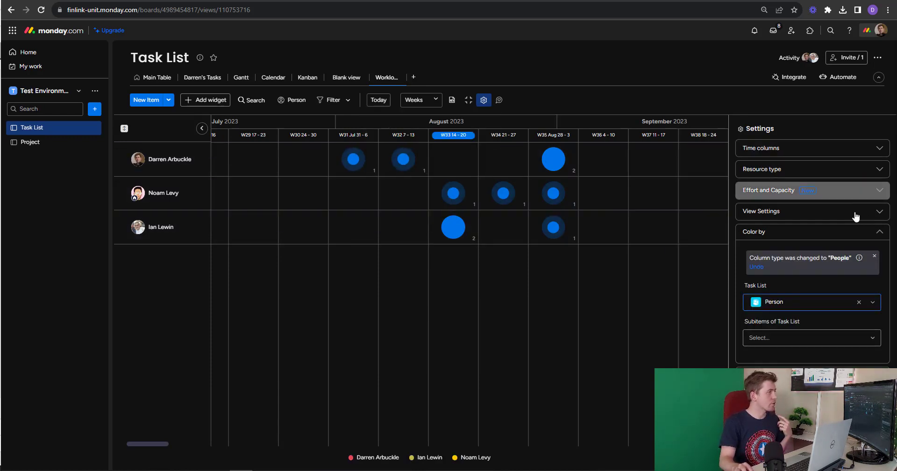
click(840, 235)
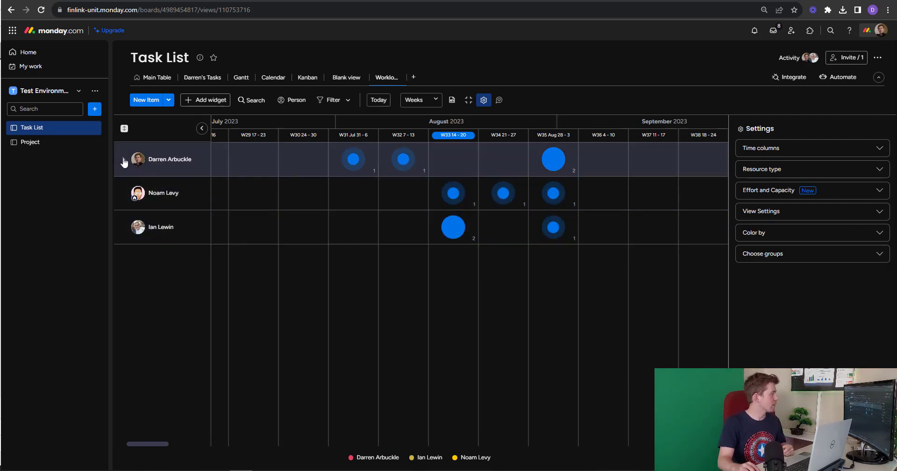
- Expand and collapse the workload rows of the first two people to inspect their assigned items
click(124, 160)
click(123, 161)
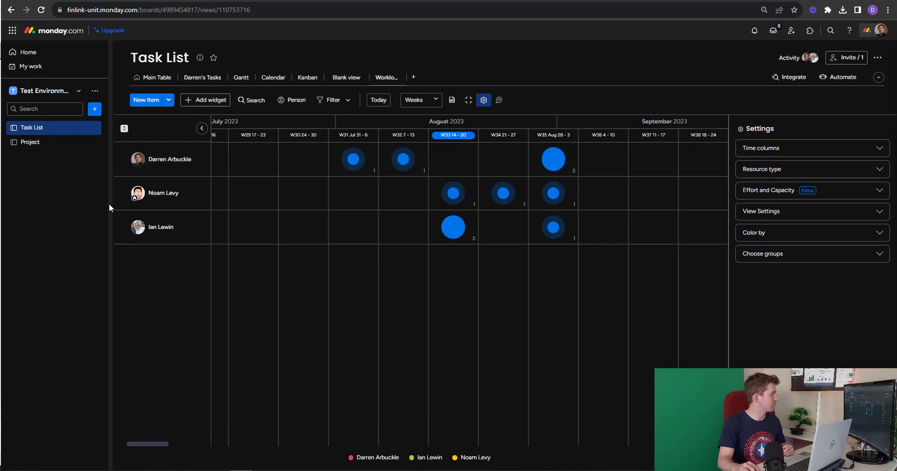
click(123, 194)
click(123, 193)
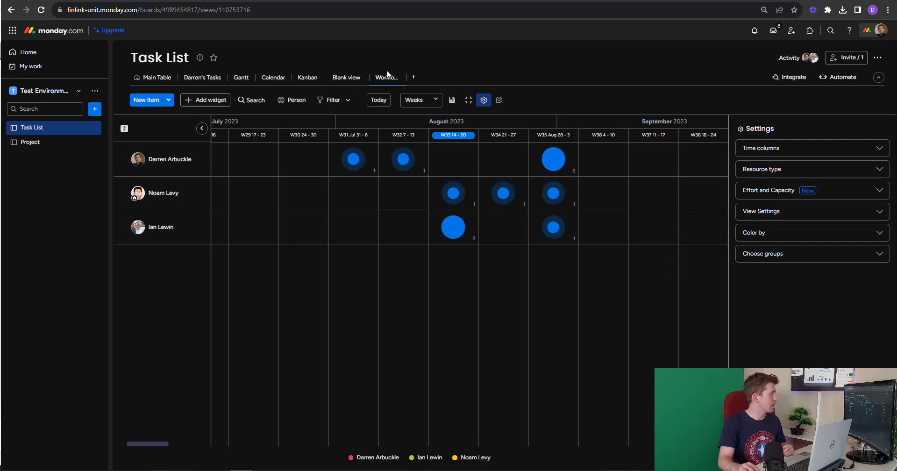